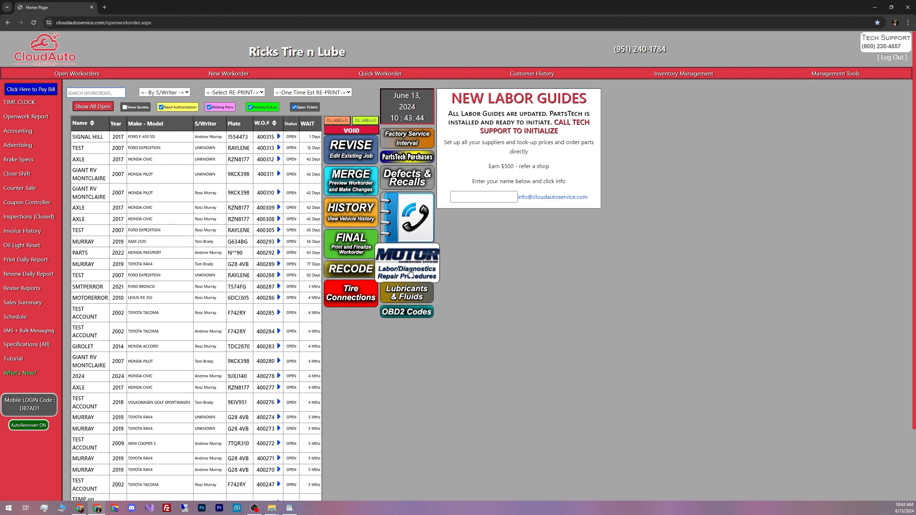
Open the MOTOR labor guide with no work order selected, check its vehicle year and make selectors, and close it
{"action": "left_click", "coordinate": [411, 273]}
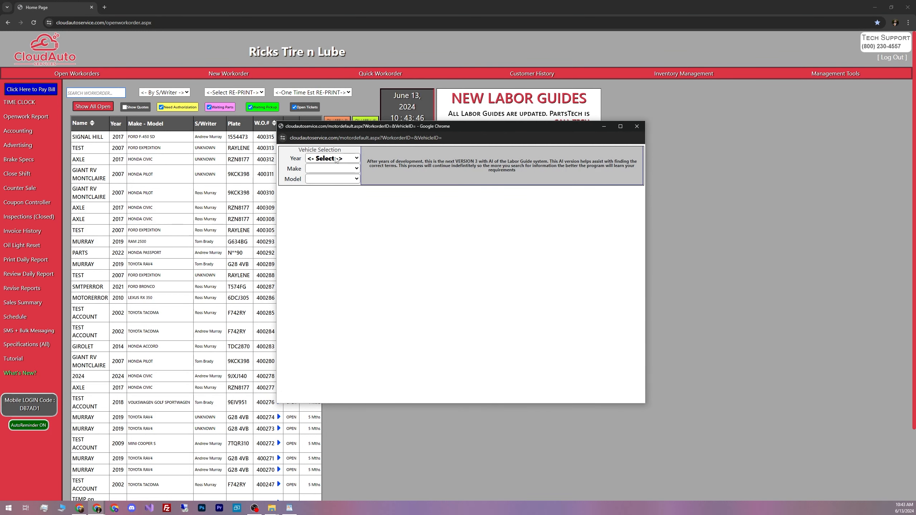
{"action": "left_click", "coordinate": [336, 159]}
{"action": "left_click", "coordinate": [336, 159]}
{"action": "left_click", "coordinate": [349, 171]}
{"action": "left_click", "coordinate": [637, 125]}
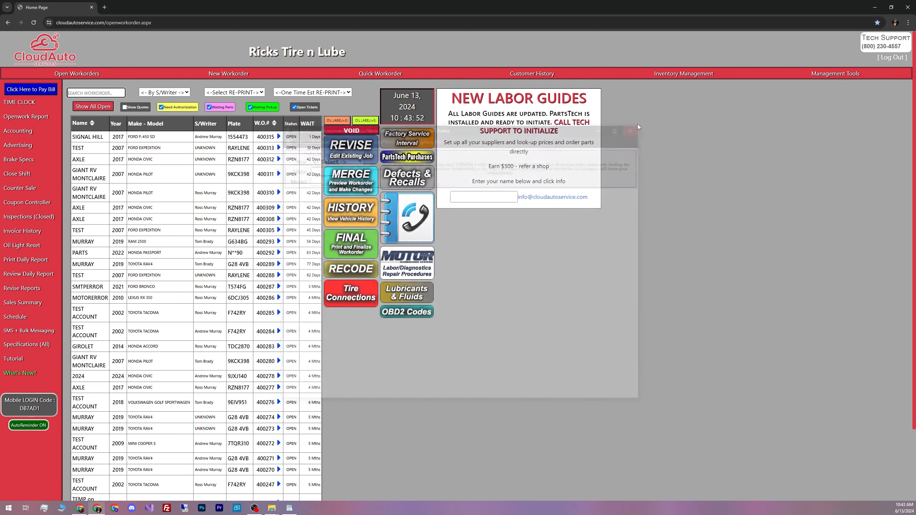
Select the upper 2007 Honda Pilot work order and view its vehicle's MOTOR labor guide, closing it when done
{"action": "left_click", "coordinate": [167, 174]}
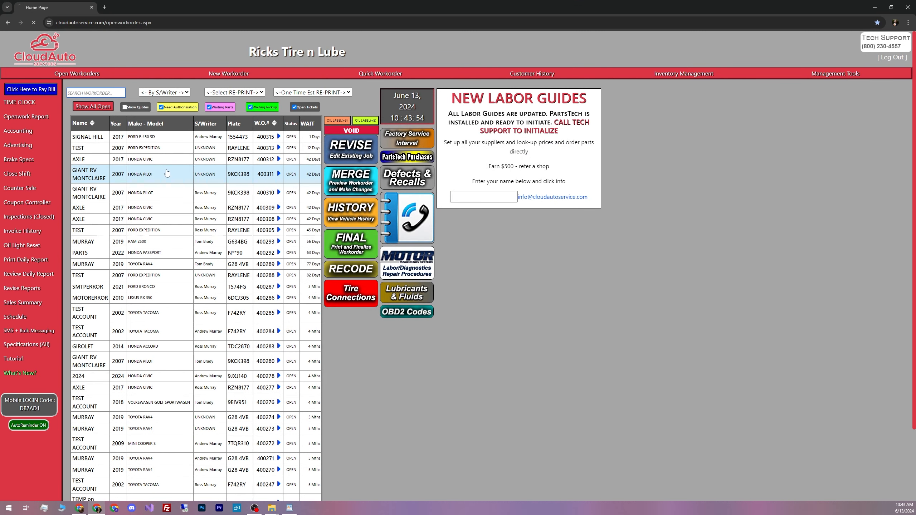
{"action": "left_click", "coordinate": [407, 266]}
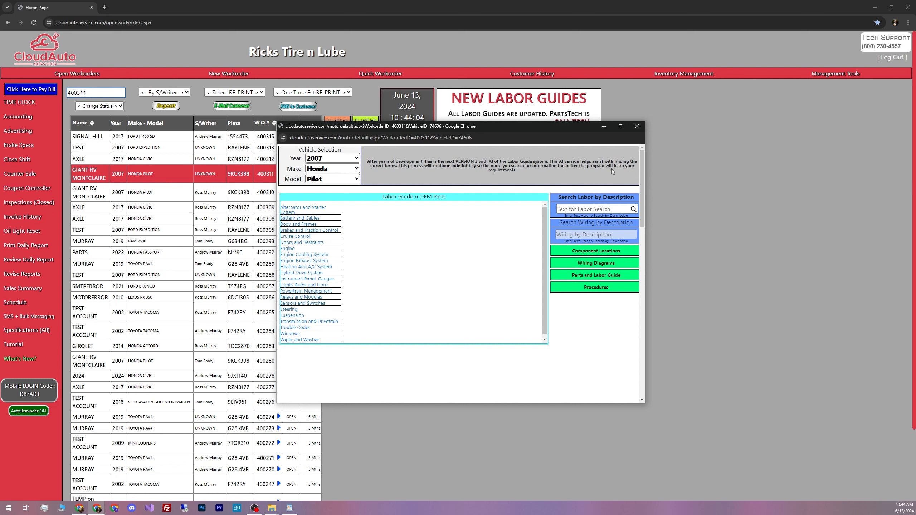
{"action": "left_click", "coordinate": [637, 126]}
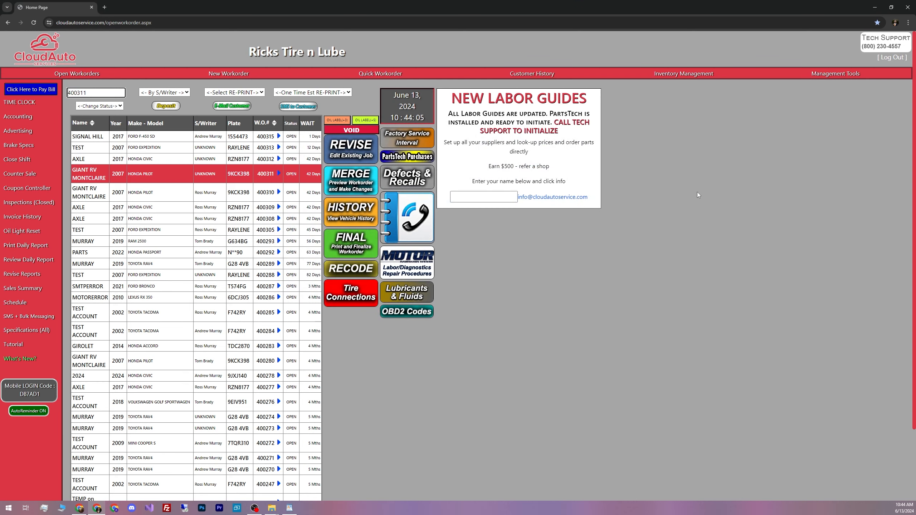
Open the work order's All Other job entry for revision and list the Alternator and Starter System labor operations
{"action": "left_click", "coordinate": [357, 148]}
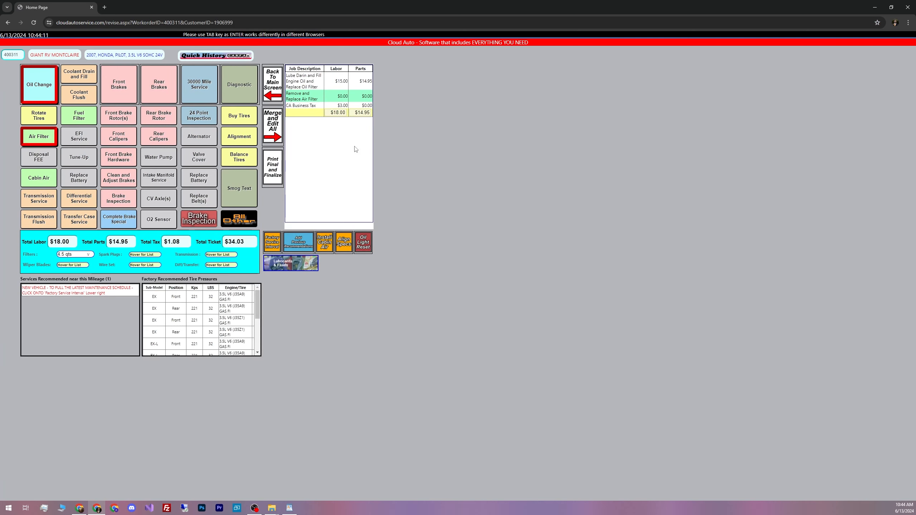
{"action": "left_click", "coordinate": [237, 224]}
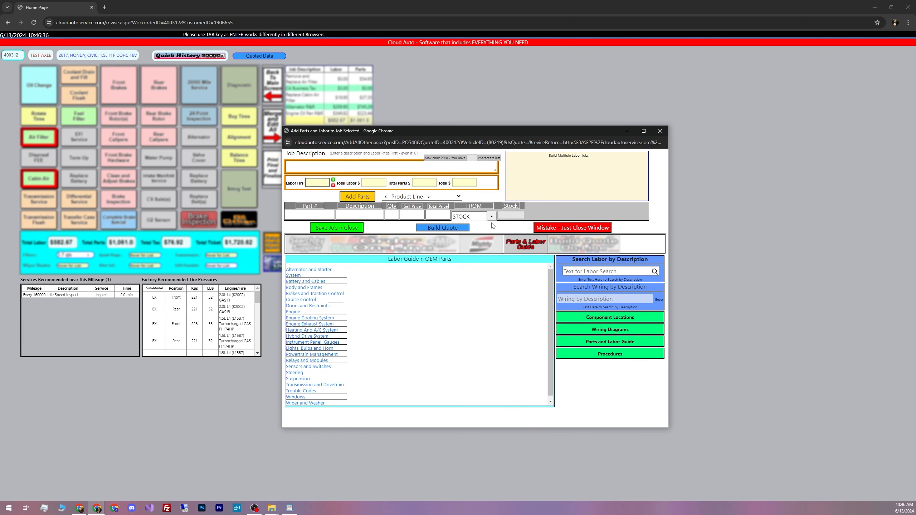
{"action": "left_click", "coordinate": [311, 274]}
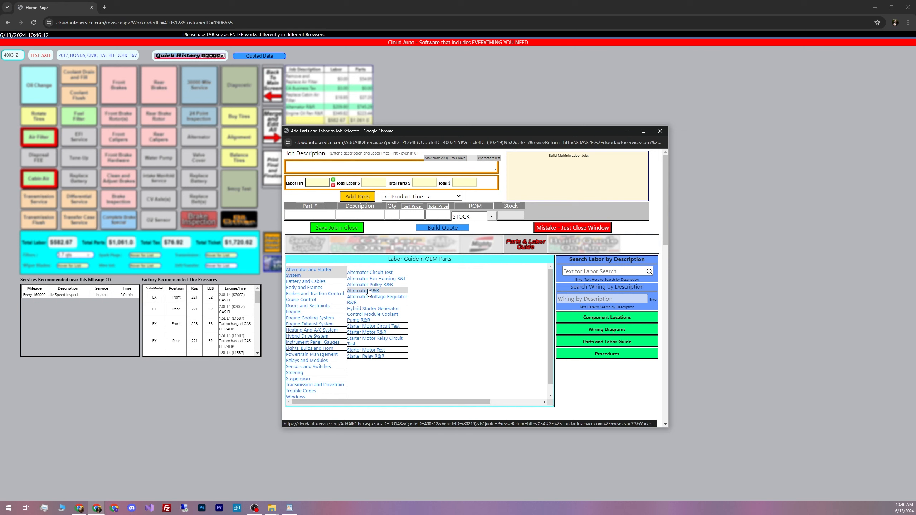
Search the labor guide by description for "oil pan" and open the Engine Oil Pan R&R labor times
{"action": "left_click", "coordinate": [596, 274]}
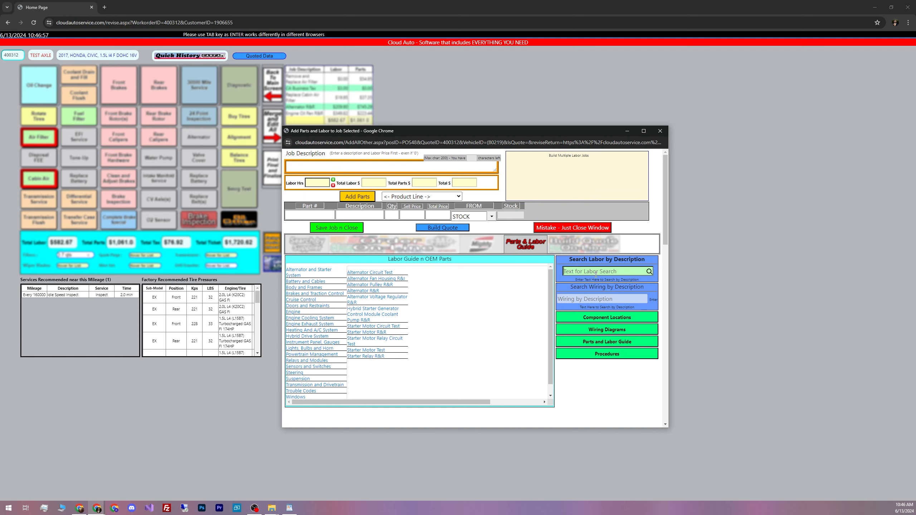
{"action": "type", "text": "oil pan"}
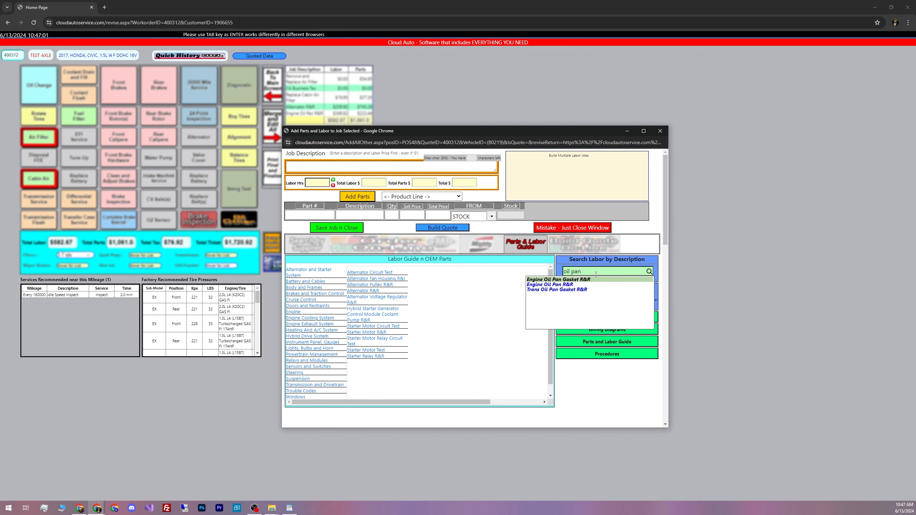
{"action": "left_click", "coordinate": [567, 285]}
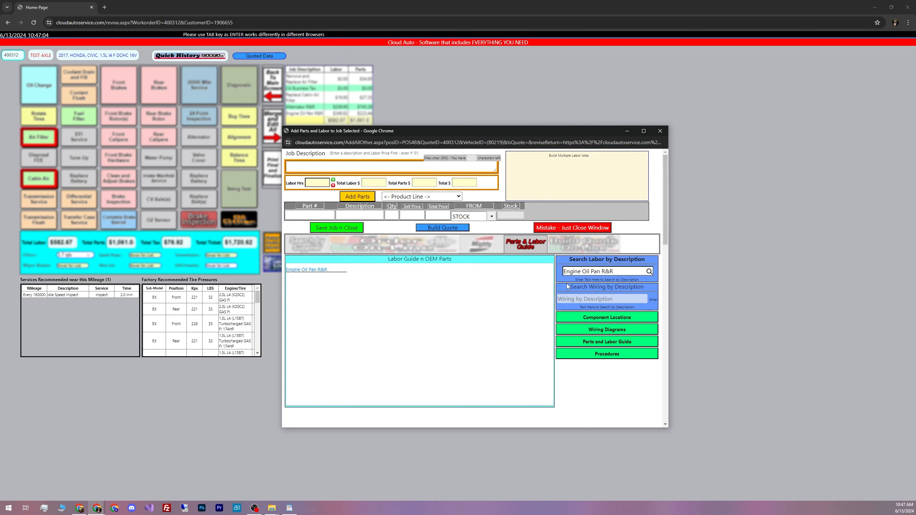
{"action": "left_click", "coordinate": [324, 271]}
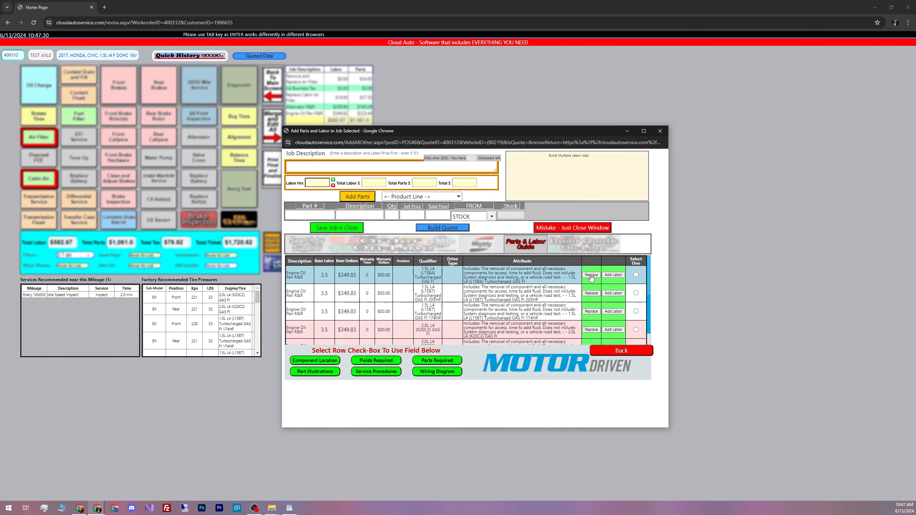
Add the first Engine Oil Pan R&R labor row to the job with the Sport Touring oil pan and gasket sealant parts
{"action": "left_click", "coordinate": [614, 276]}
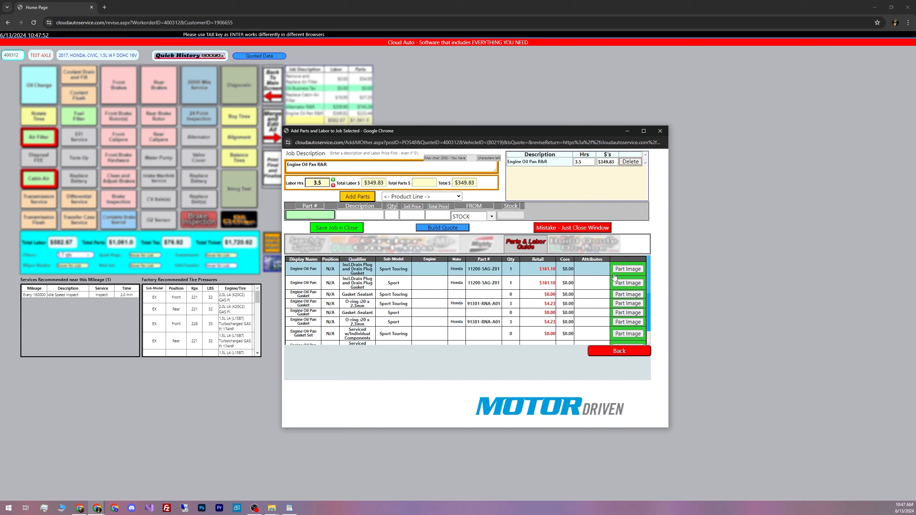
{"action": "left_click", "coordinate": [432, 273]}
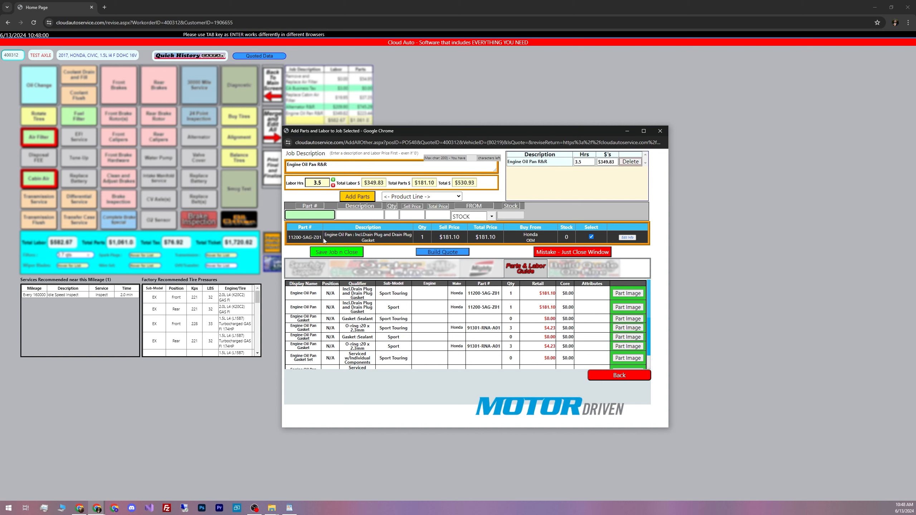
{"action": "mouse_move", "coordinate": [323, 238]}
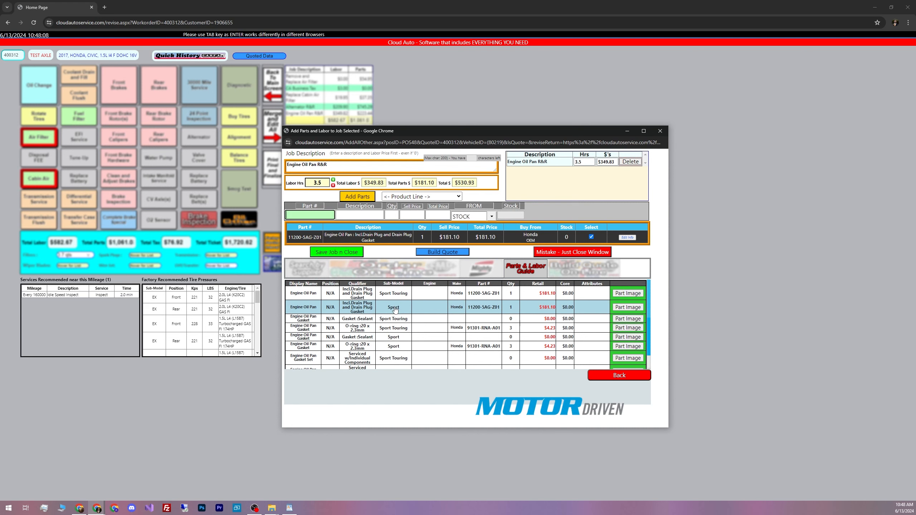
{"action": "left_click", "coordinate": [423, 322]}
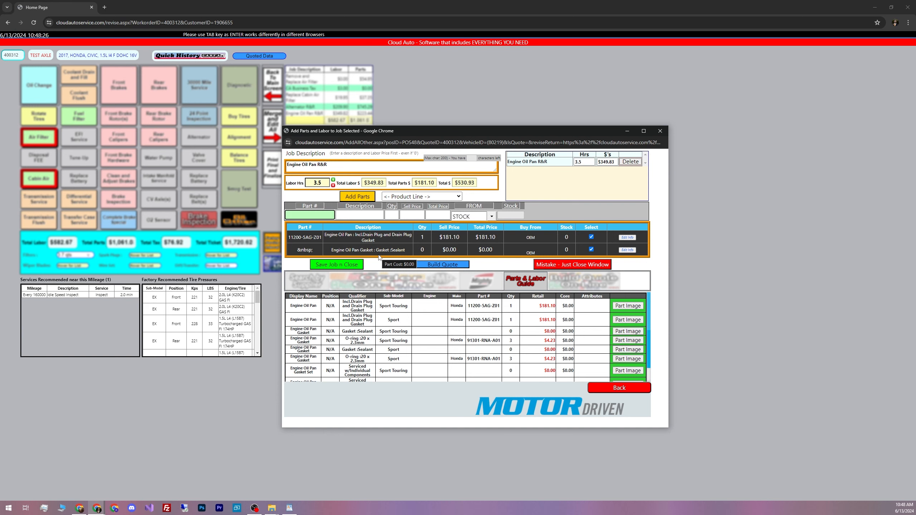
Check the editable labor hours and price, and open the oil pan part's edit details, submitting them without new values
{"action": "left_click", "coordinate": [586, 162]}
{"action": "left_click", "coordinate": [614, 162]}
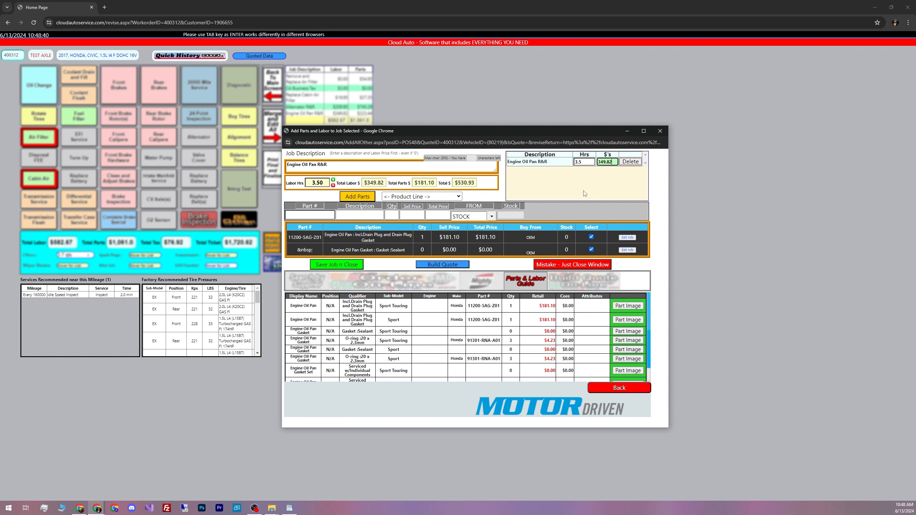
{"action": "left_click", "coordinate": [627, 238]}
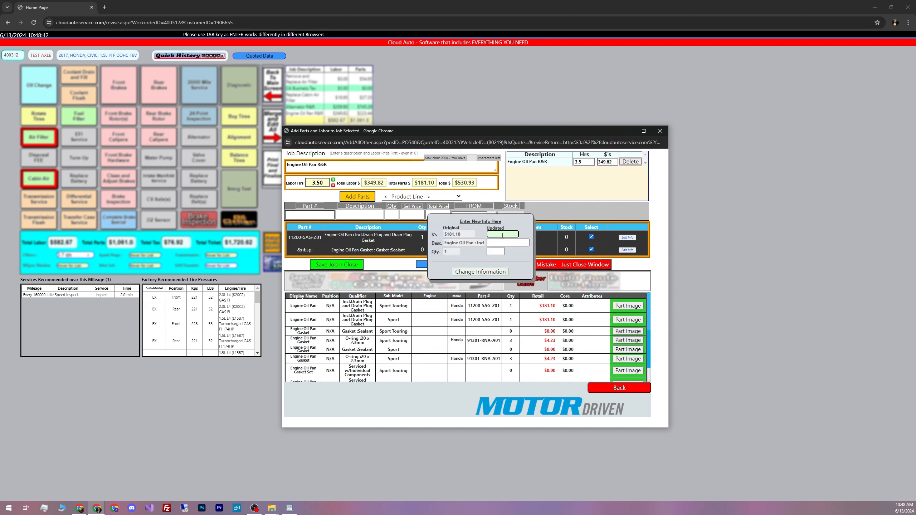
{"action": "left_click", "coordinate": [495, 251]}
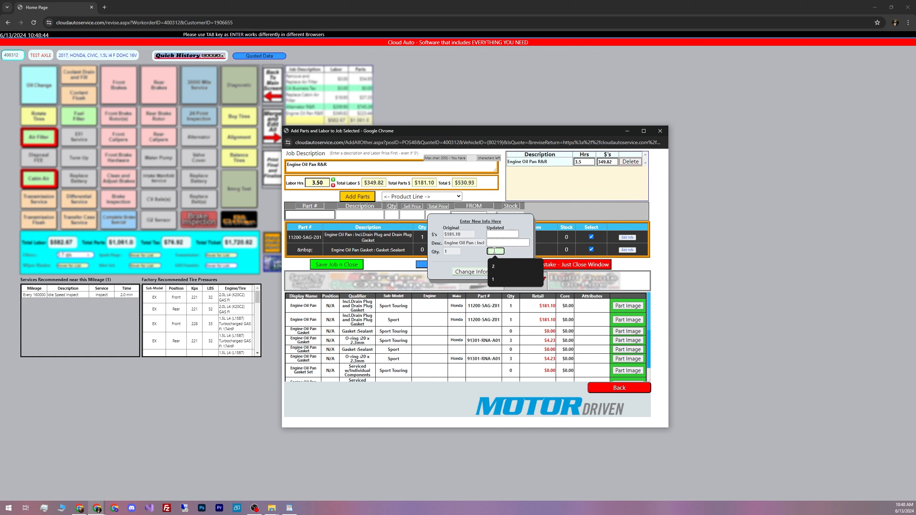
{"action": "left_click", "coordinate": [476, 256]}
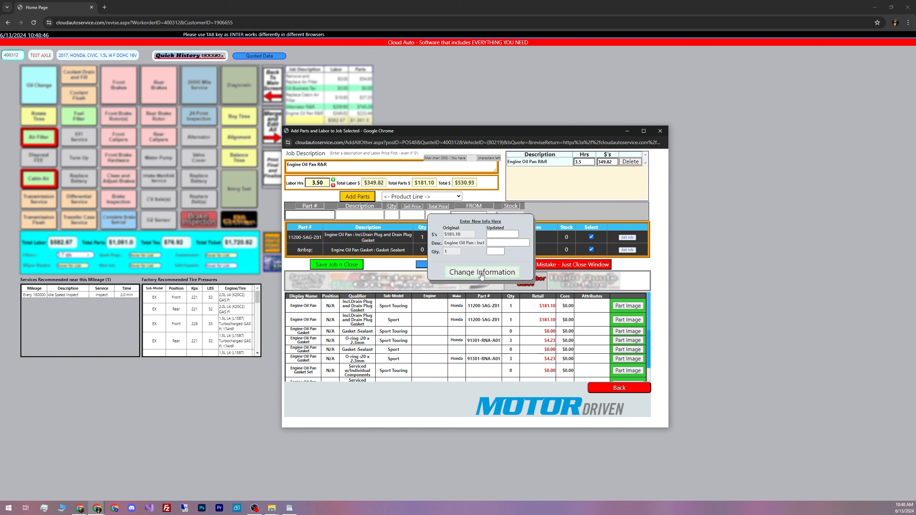
{"action": "left_click", "coordinate": [482, 273]}
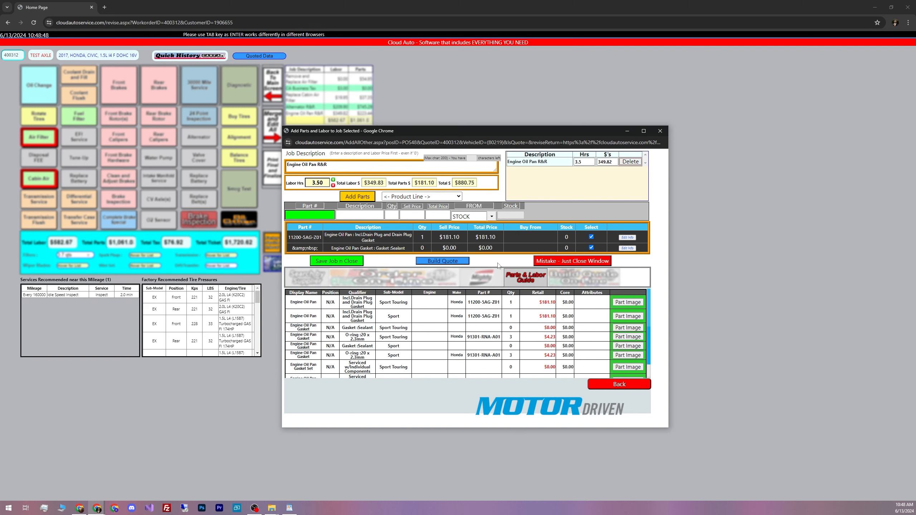
Save the Engine Oil Pan R&R job to the work order and check its new line in the job list
{"action": "left_click", "coordinate": [337, 265]}
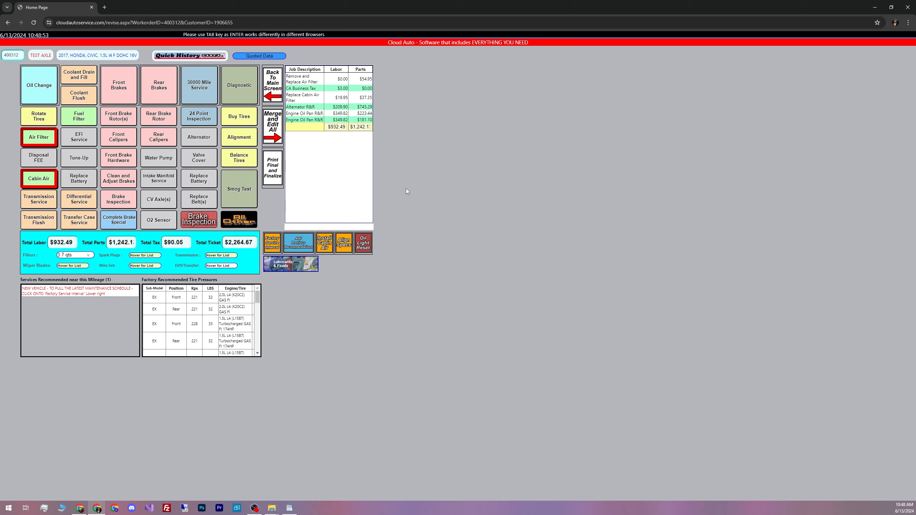
{"action": "left_click_drag", "start_coordinate": [287, 120], "coordinate": [378, 135]}
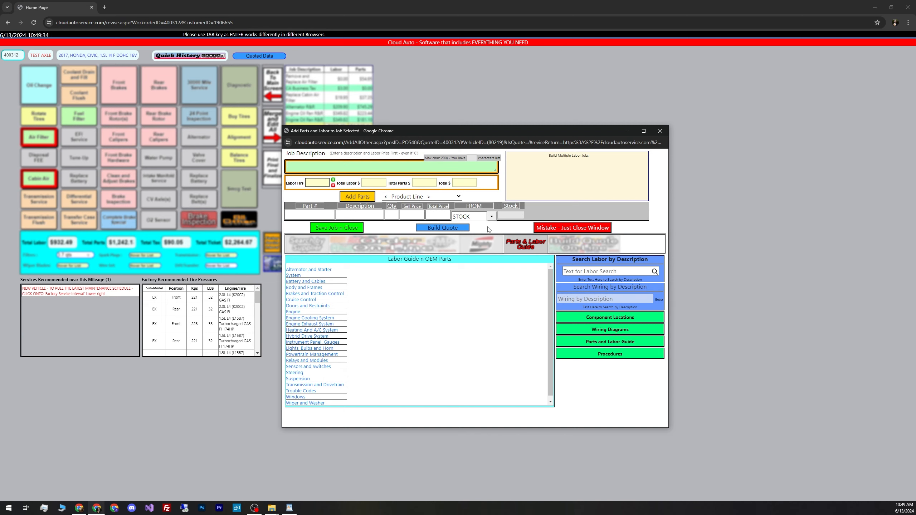
Search the labor guide for "water pump" and open the Water Pump R&R labor times
{"action": "left_click", "coordinate": [581, 270]}
{"action": "type", "text": "water pump"}
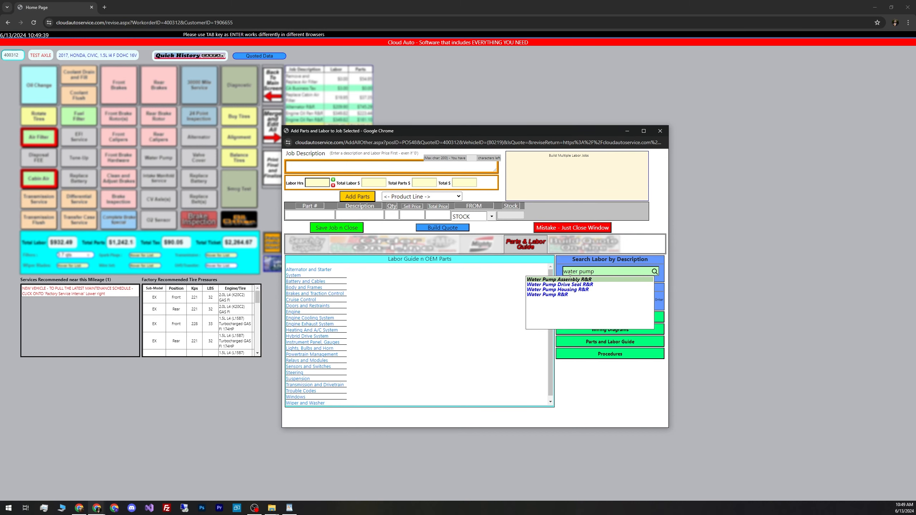
{"action": "left_click", "coordinate": [565, 294]}
{"action": "left_click", "coordinate": [317, 271]}
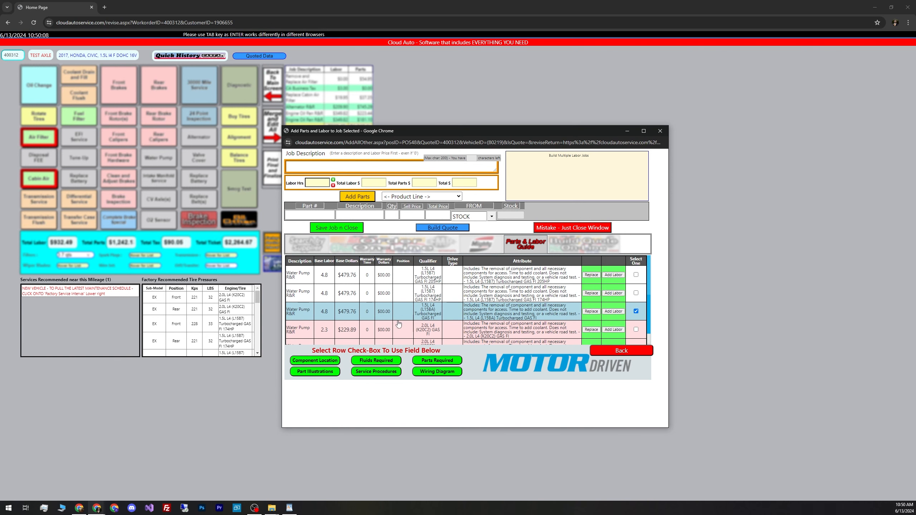
View the water pump's engine compartment component location diagram and choose to print it
{"action": "left_click", "coordinate": [324, 363]}
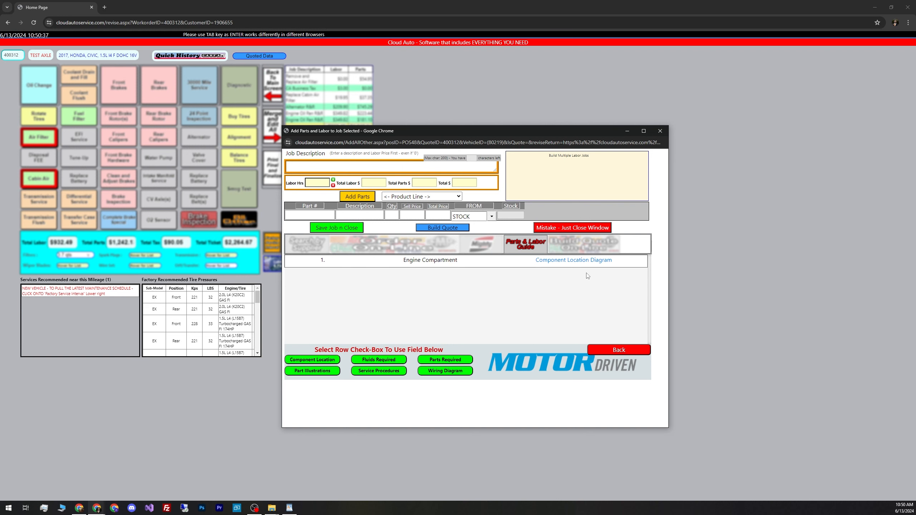
{"action": "left_click", "coordinate": [566, 261]}
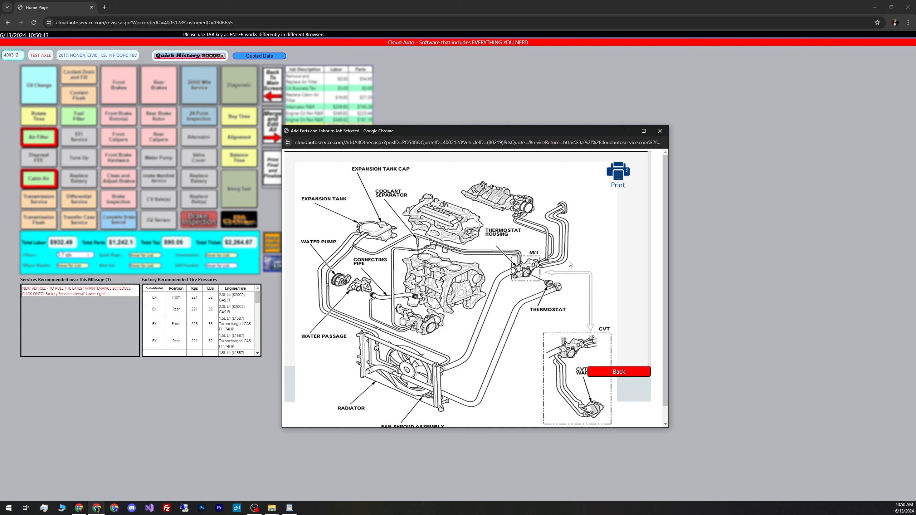
{"action": "scroll", "coordinate": [585, 272], "scroll_direction": "down", "scroll_amount": 1}
{"action": "scroll", "coordinate": [585, 273], "scroll_direction": "up", "scroll_amount": 1}
{"action": "left_click", "coordinate": [619, 174]}
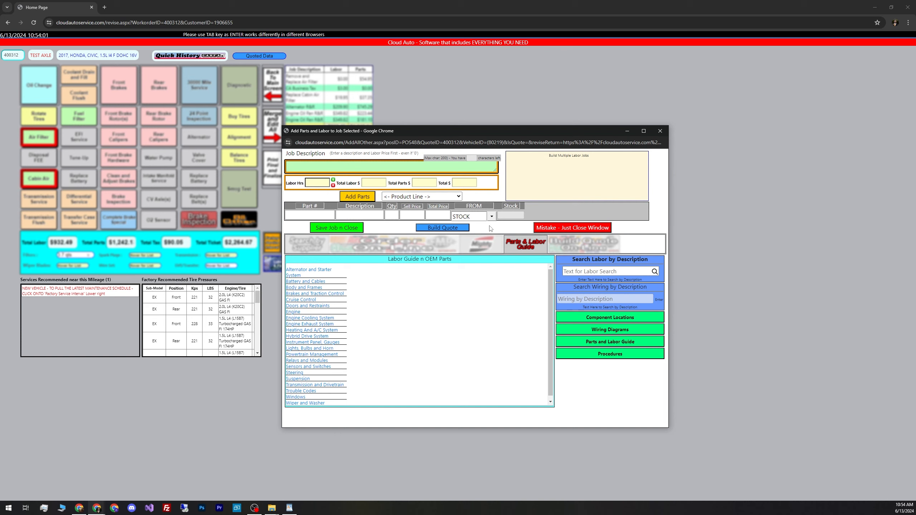
Repeat the "water pump" labor search in the fresh job entry and open the Water Pump R&R labor times
{"action": "left_click", "coordinate": [574, 271]}
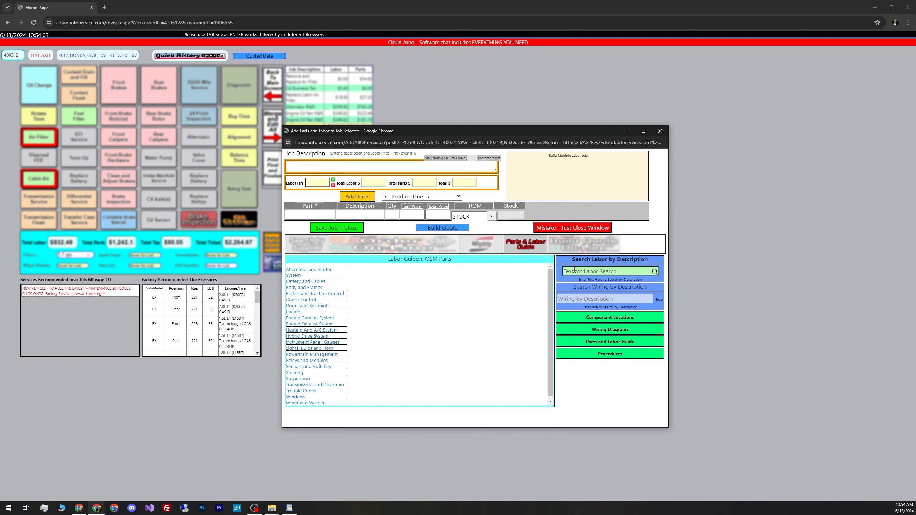
{"action": "type", "text": "water pump"}
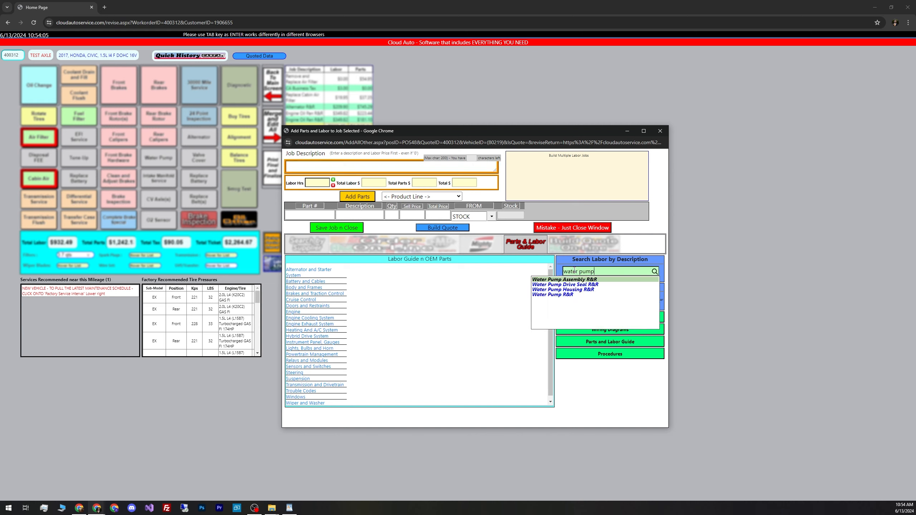
{"action": "left_click", "coordinate": [558, 295]}
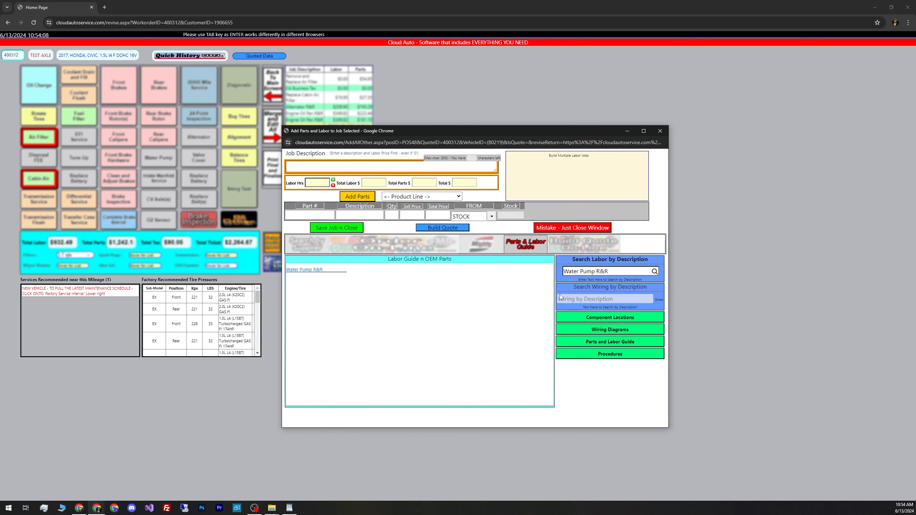
{"action": "left_click", "coordinate": [319, 274]}
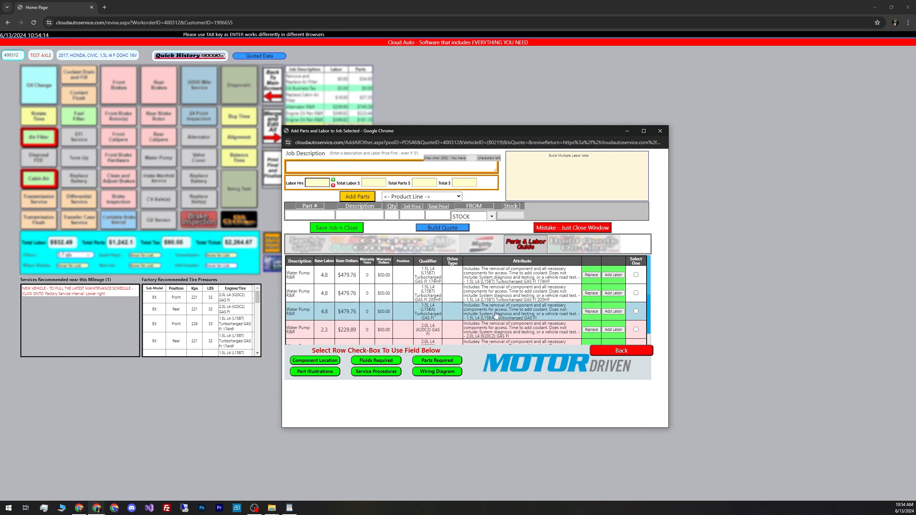
Select the 1.5L L4 (L15BA) Turbocharged water pump row and add its required 5.4 quarts of Honda Type 2 coolant to the parts
{"action": "left_click", "coordinate": [636, 312]}
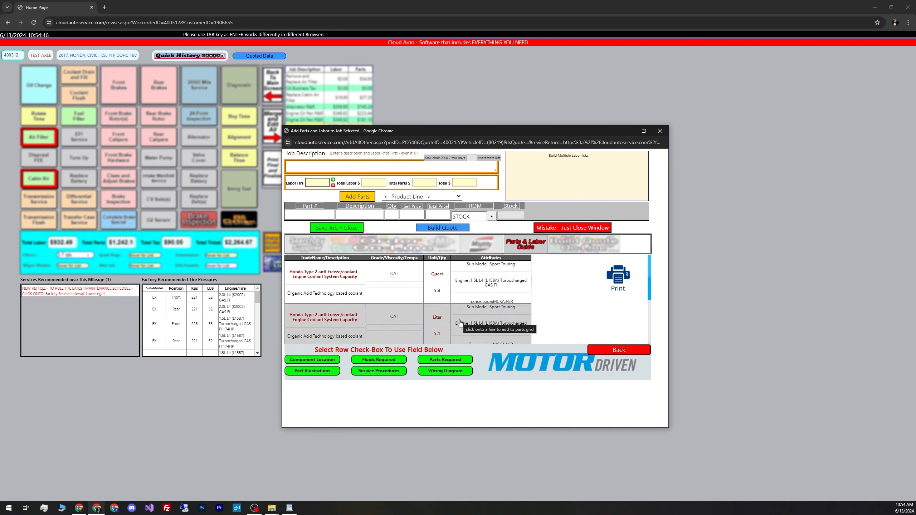
{"action": "left_click", "coordinate": [455, 286]}
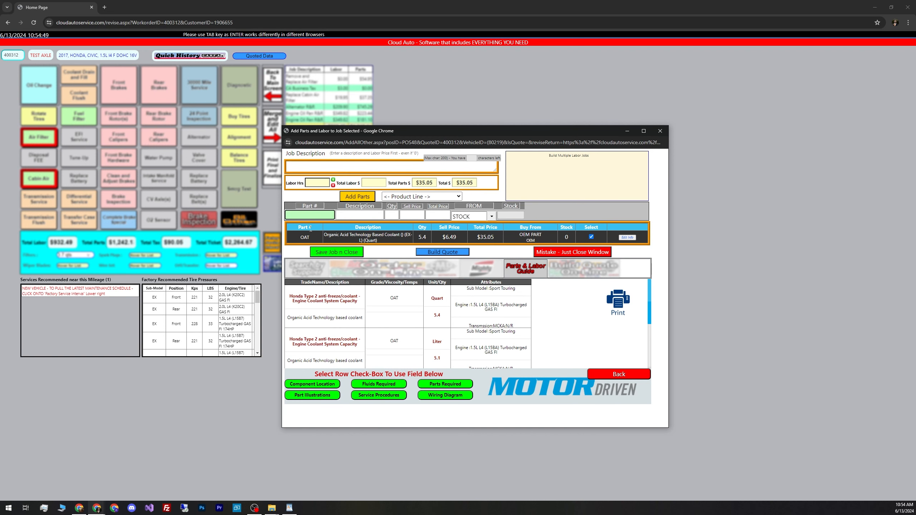
{"action": "left_click_drag", "start_coordinate": [324, 234], "coordinate": [360, 238]}
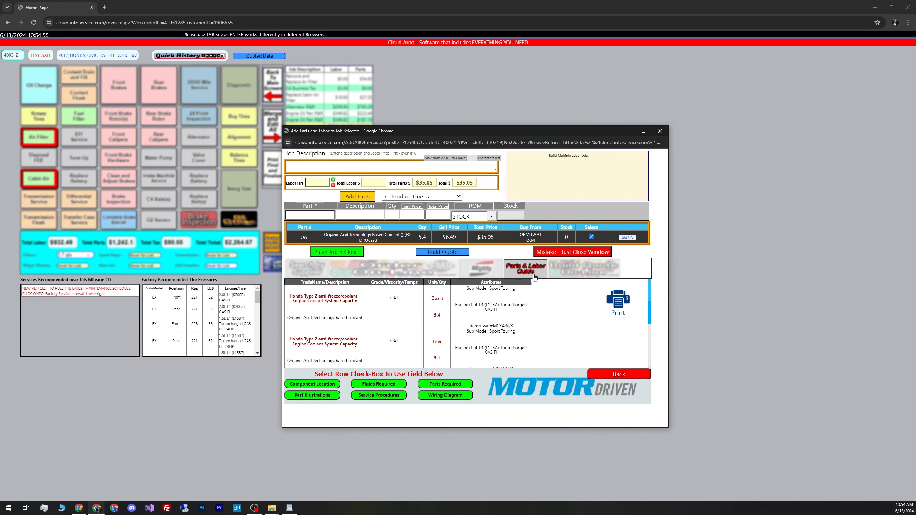
Choose to print the required coolant information for the water pump job
{"action": "left_click", "coordinate": [624, 308]}
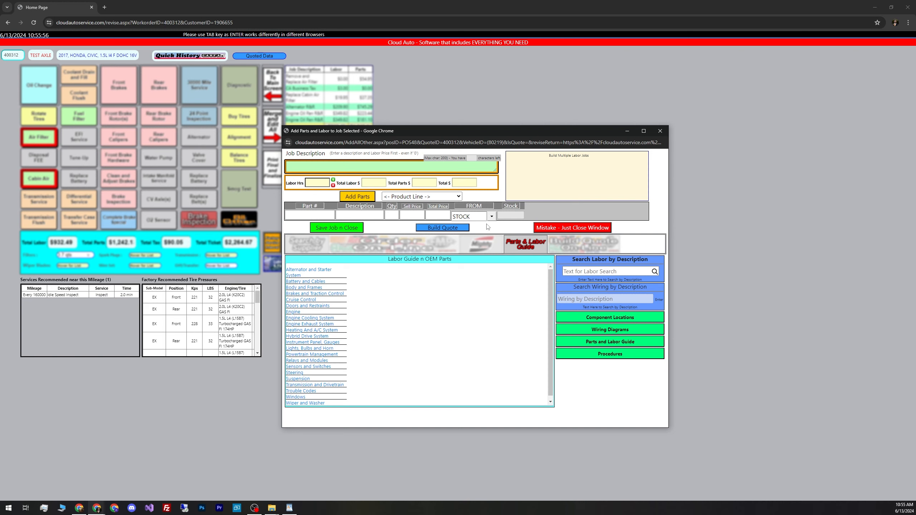
Search the labor guide for "water pump" in the fresh job entry and open the Water Pump R&R labor times
{"action": "left_click", "coordinate": [605, 272]}
{"action": "type", "text": "water pump"}
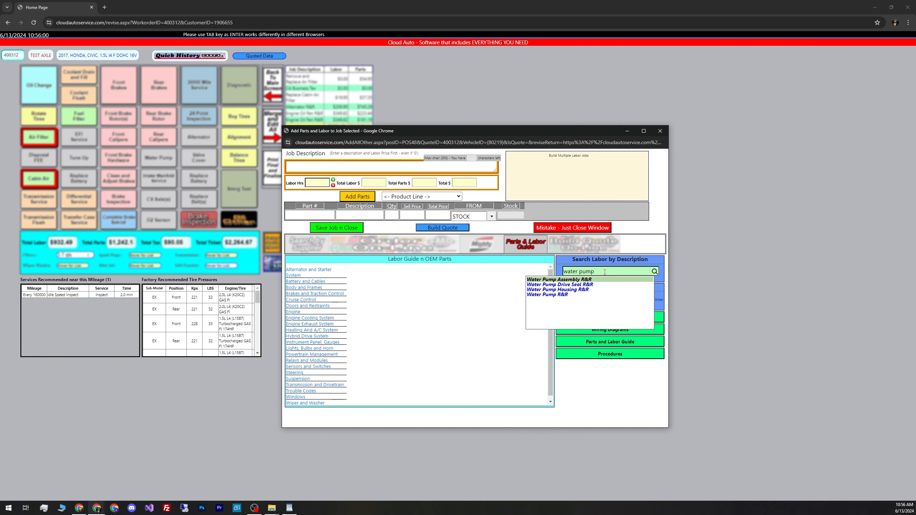
{"action": "left_click", "coordinate": [559, 295]}
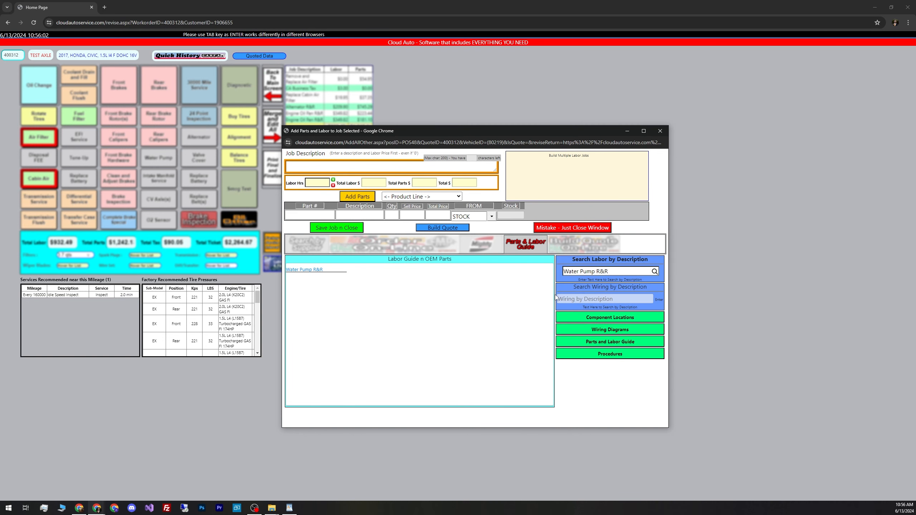
{"action": "left_click", "coordinate": [311, 271]}
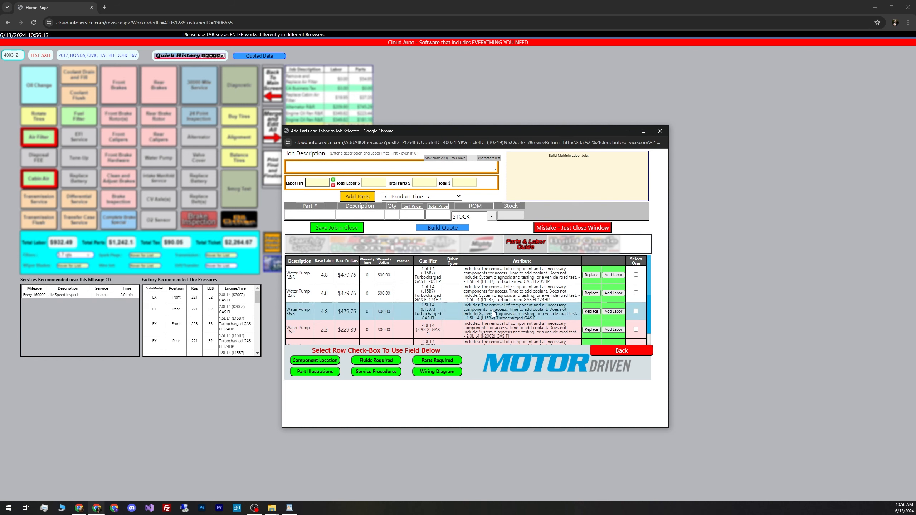
Select the 1.5L L4 (L15BA) Turbocharged row and add the Sport Touring Engine Coolant Pipe Gasket, part 19524-59B-004, from its required parts
{"action": "left_click", "coordinate": [637, 311]}
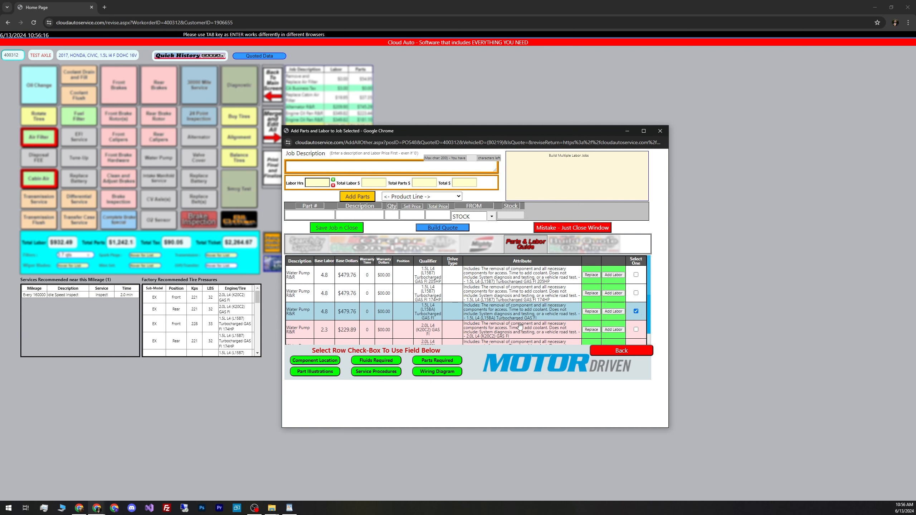
{"action": "left_click", "coordinate": [423, 363]}
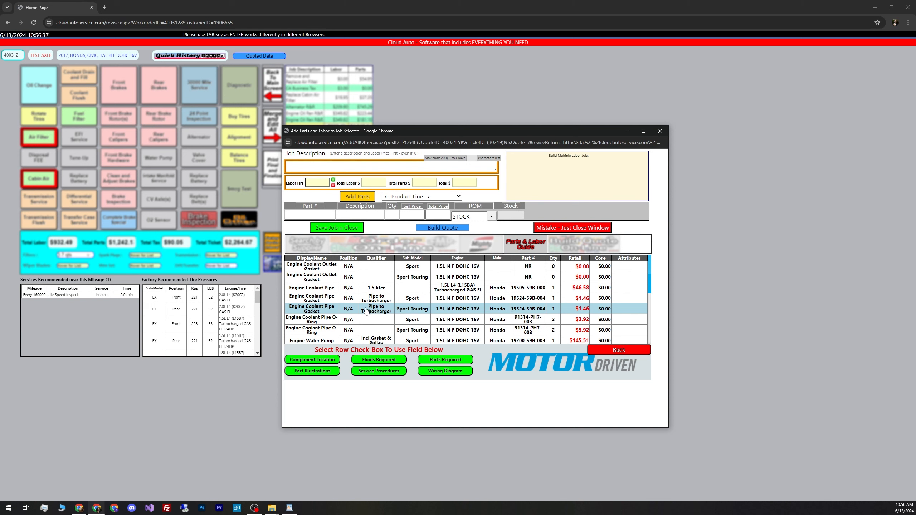
{"action": "left_click", "coordinate": [438, 310]}
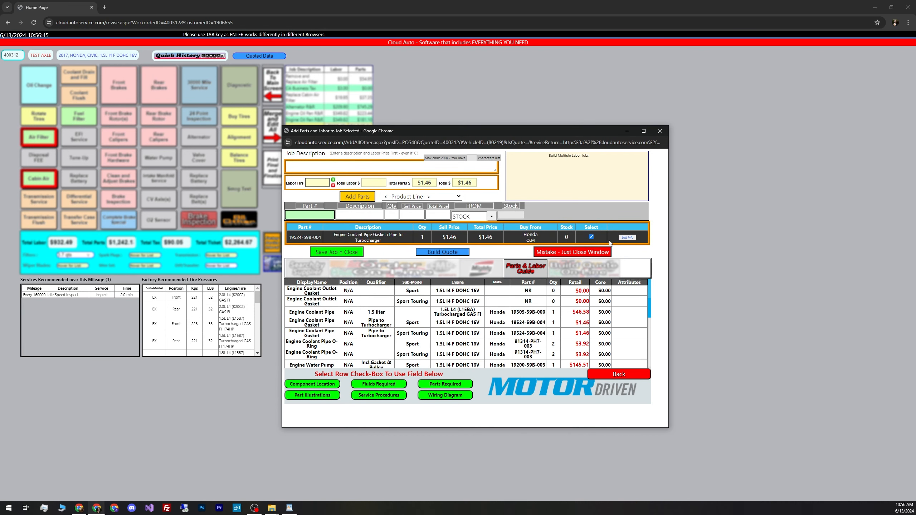
Open the added coolant pipe gasket's price, description and quantity for editing, and submit the form without entering new values
{"action": "left_click", "coordinate": [627, 238]}
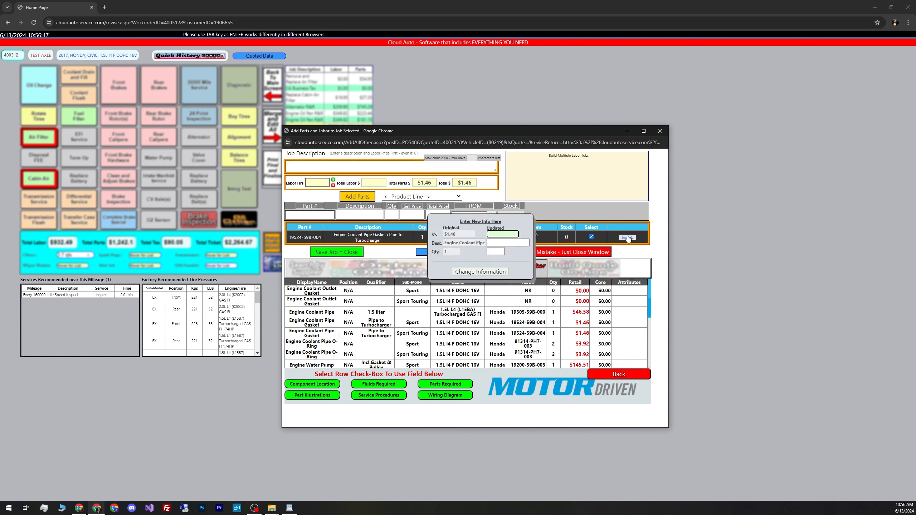
{"action": "left_click", "coordinate": [500, 243]}
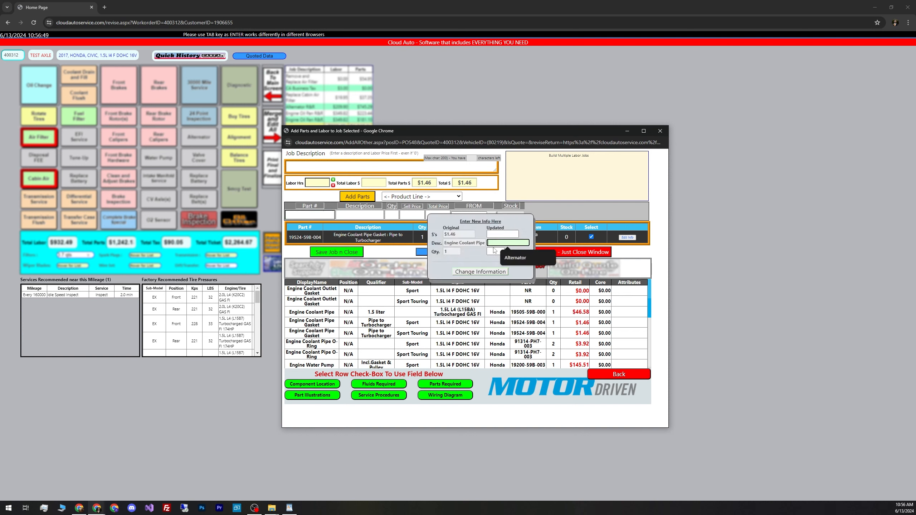
{"action": "left_click", "coordinate": [475, 272]}
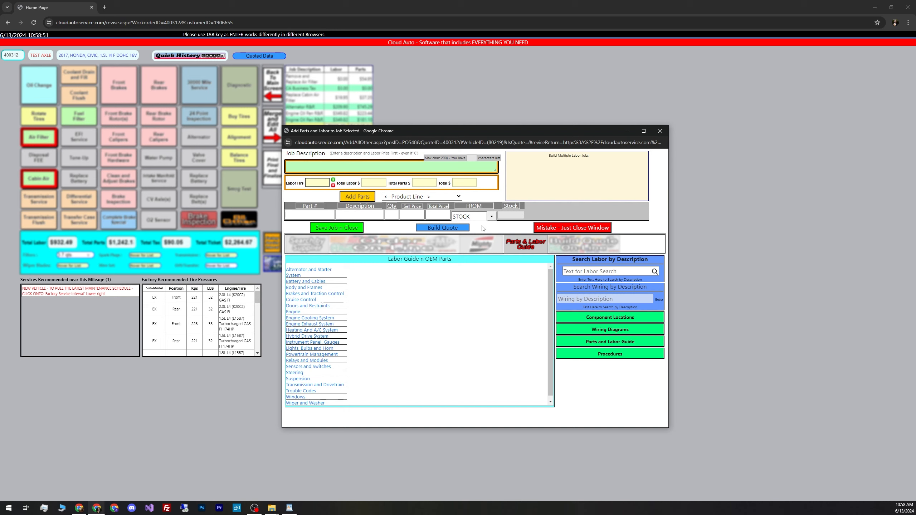
Search labor for "water pump" again in a new job entry and open the Water Pump R&R labor times
{"action": "left_click", "coordinate": [583, 272]}
{"action": "type", "text": "water pump"}
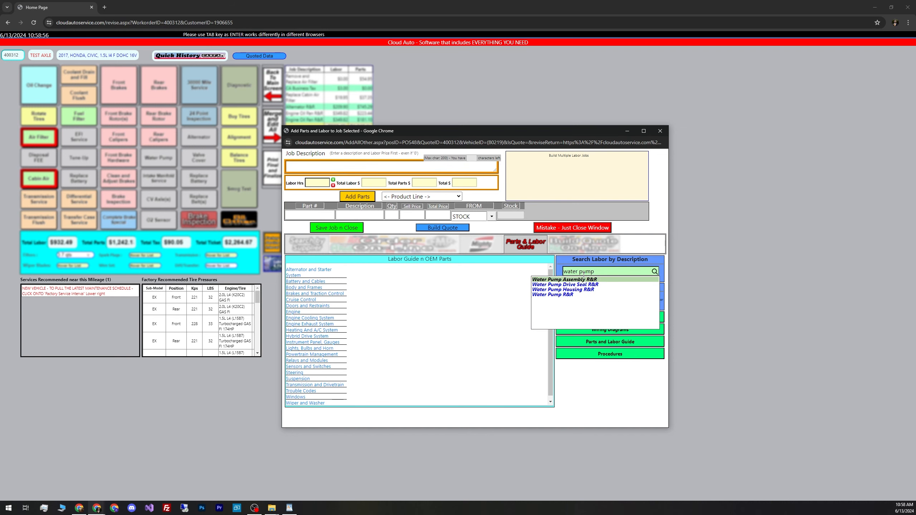
{"action": "left_click", "coordinate": [556, 295]}
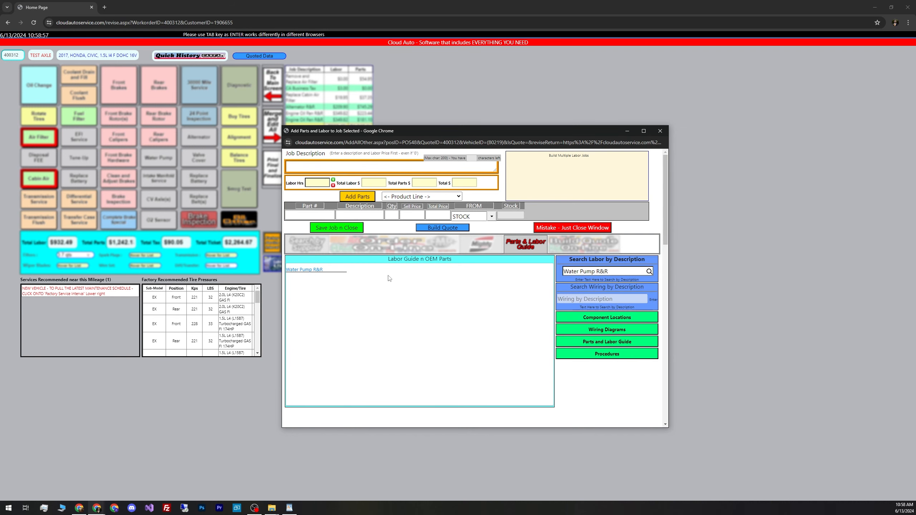
{"action": "left_click", "coordinate": [307, 270]}
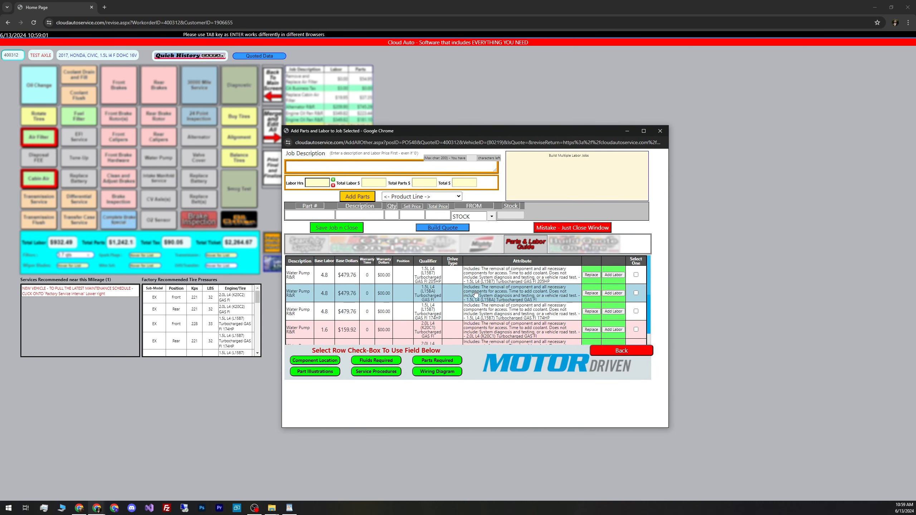
Select the 1.5L L4 (L15BA) water pump row, open its vector part illustration and examine the exploded diagram and numbered parts list
{"action": "left_click", "coordinate": [636, 293]}
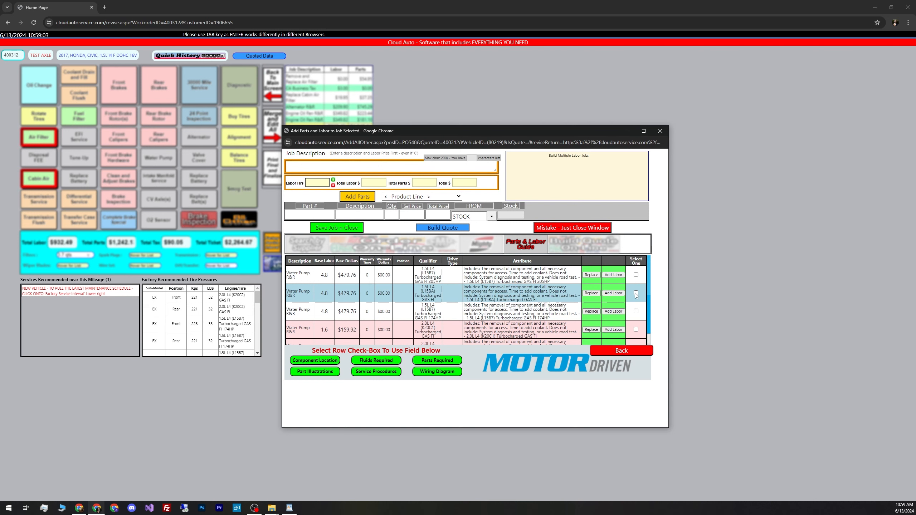
{"action": "left_click", "coordinate": [317, 371]}
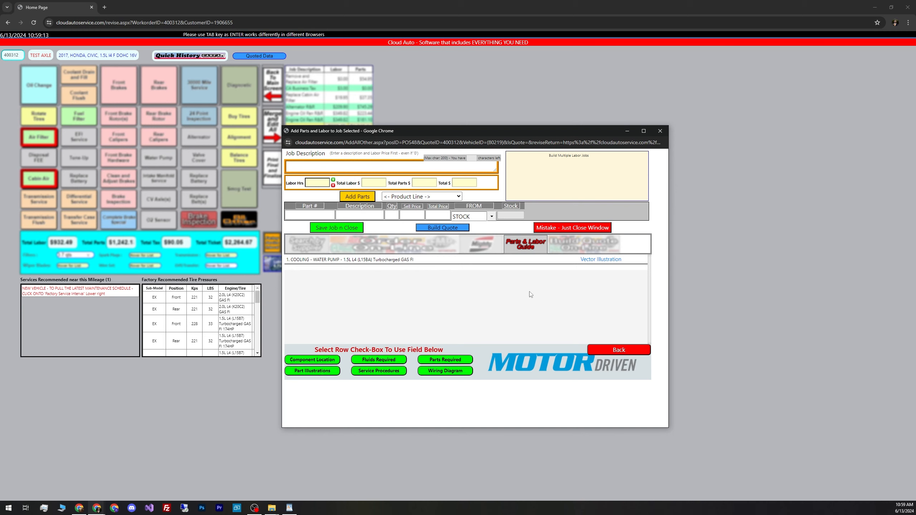
{"action": "left_click", "coordinate": [594, 260]}
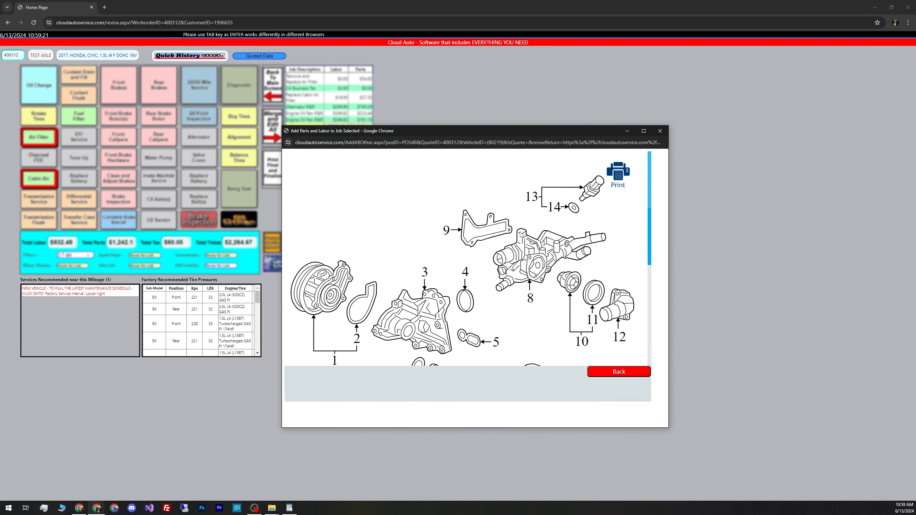
{"action": "scroll", "coordinate": [521, 235], "scroll_direction": "down", "scroll_amount": 5}
{"action": "scroll", "coordinate": [521, 234], "scroll_direction": "down", "scroll_amount": 1}
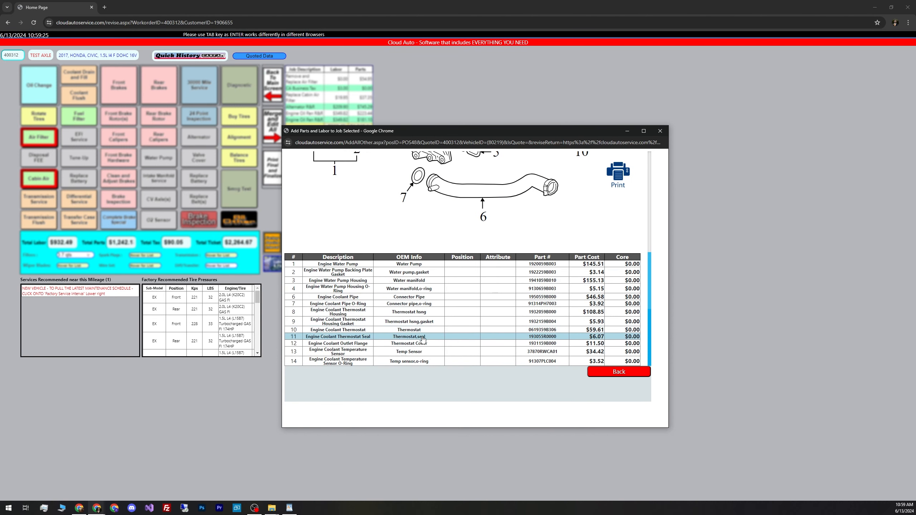
{"action": "scroll", "coordinate": [501, 320], "scroll_direction": "up", "scroll_amount": 4}
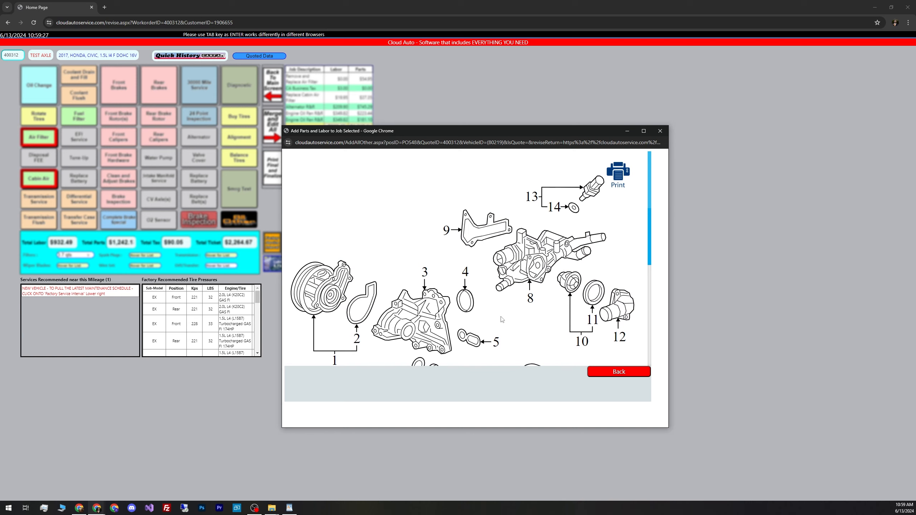
Open the print preview of the water pump illustration, cancel it and return to the diagram's parts list
{"action": "left_click", "coordinate": [624, 171]}
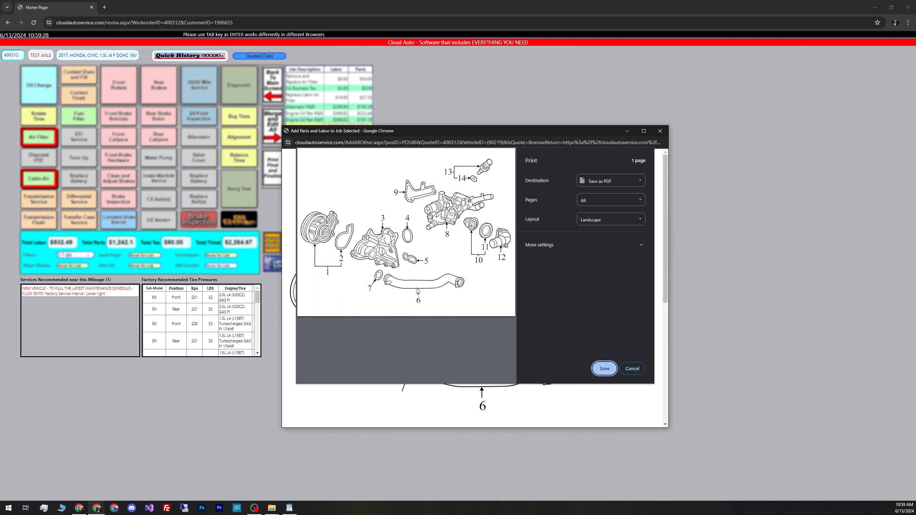
{"action": "left_click", "coordinate": [630, 364]}
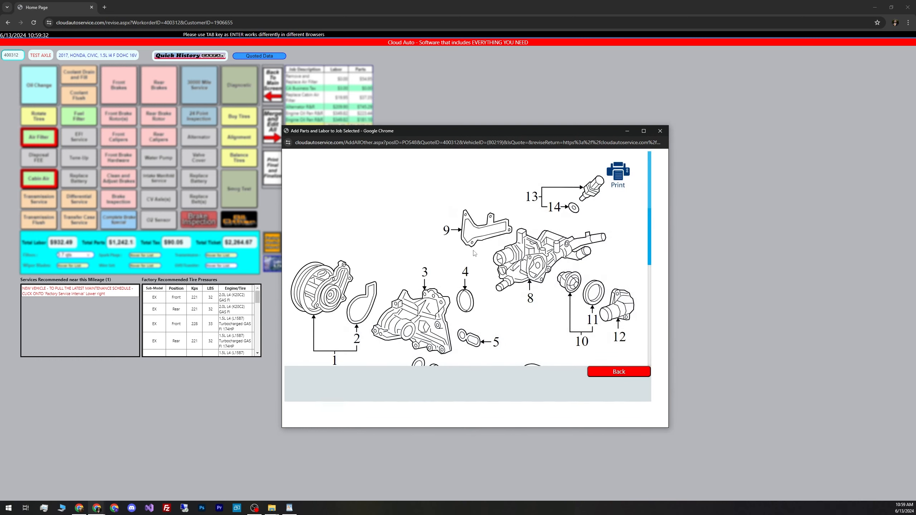
{"action": "scroll", "coordinate": [475, 250], "scroll_direction": "down", "scroll_amount": 5}
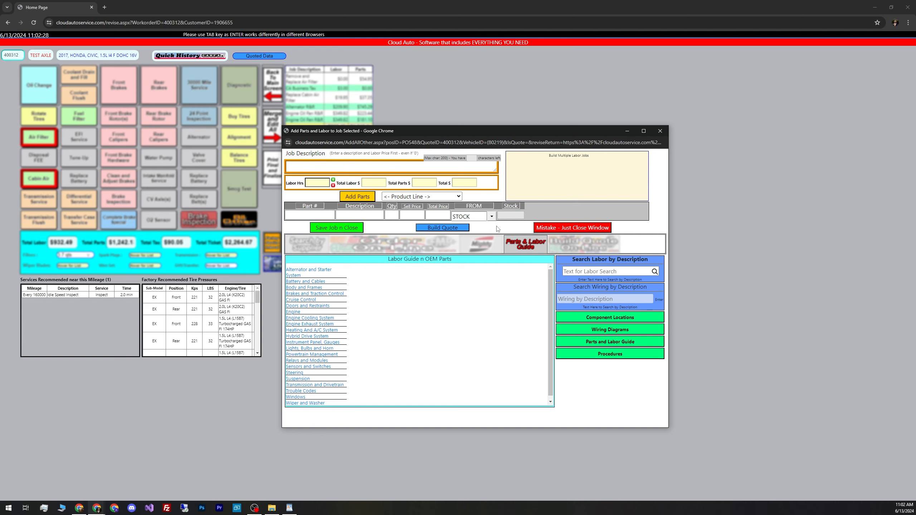
Search labor for "altern" in a new job entry and open the Alternator R&R labor times
{"action": "left_click", "coordinate": [618, 274]}
{"action": "type", "text": "altern"}
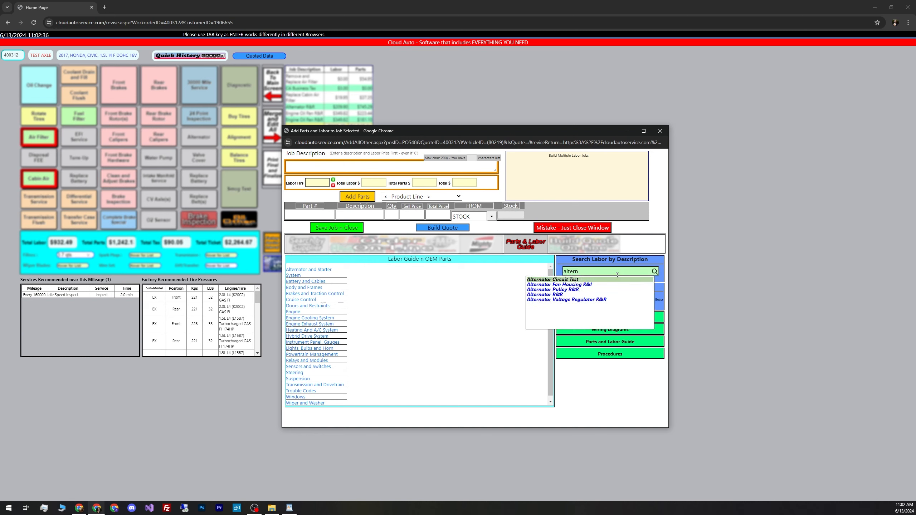
{"action": "left_click", "coordinate": [545, 295]}
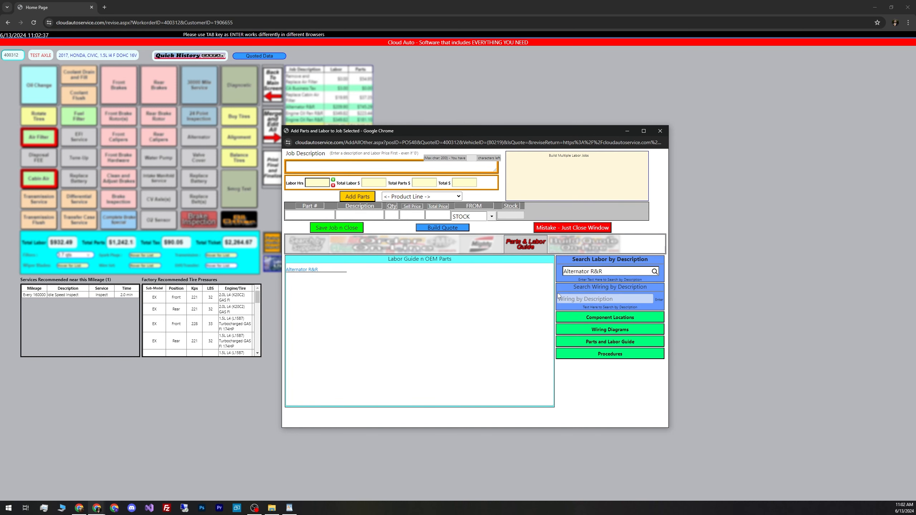
{"action": "left_click", "coordinate": [309, 270]}
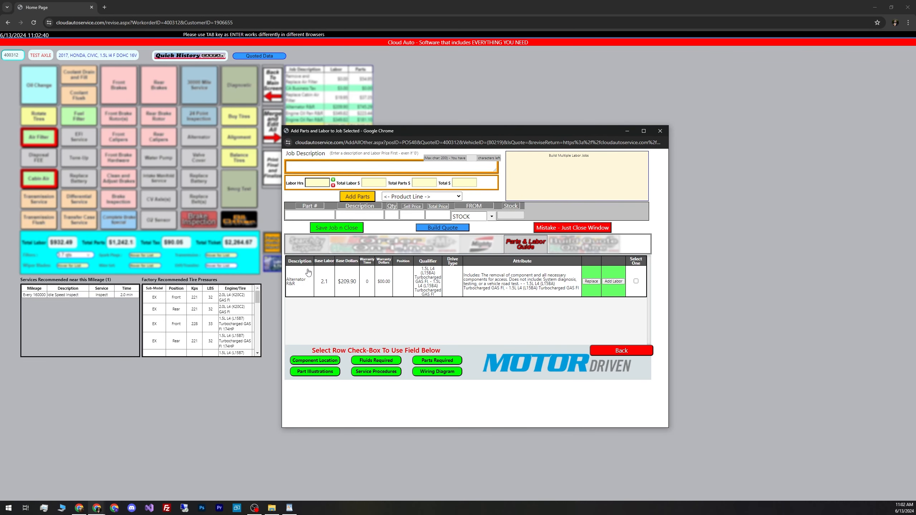
Select the alternator labor row and examine the Alternator R&R component replacement service procedure for the Sport submodel
{"action": "left_click", "coordinate": [636, 281]}
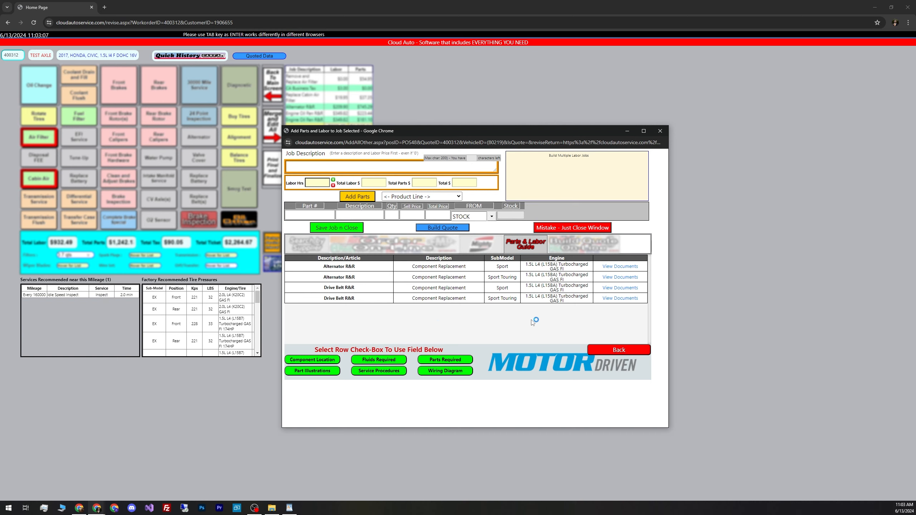
{"action": "left_click", "coordinate": [620, 267]}
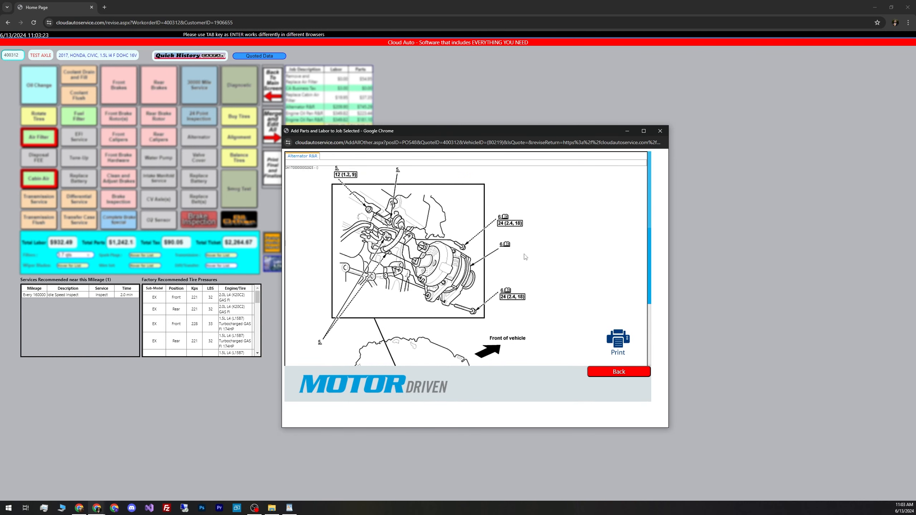
{"action": "scroll", "coordinate": [409, 260], "scroll_direction": "down", "scroll_amount": 3}
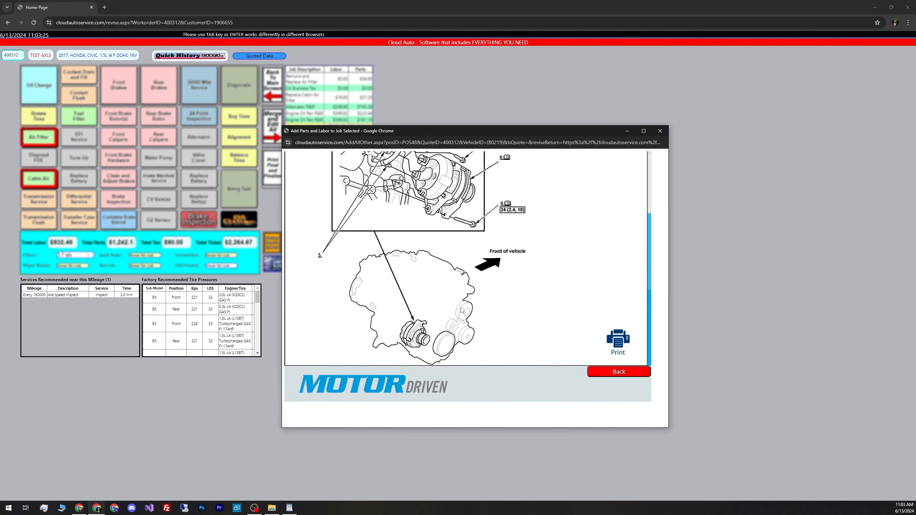
{"action": "scroll", "coordinate": [477, 249], "scroll_direction": "up", "scroll_amount": 3}
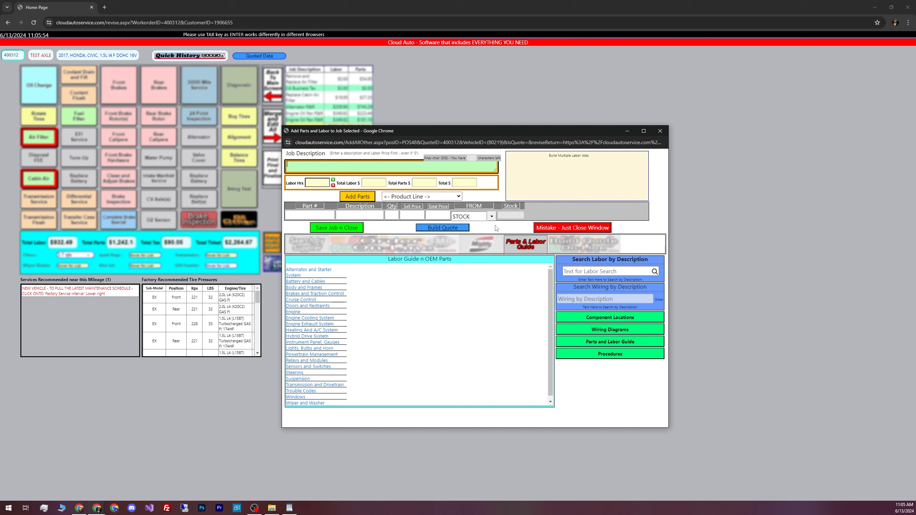
Search labor for "instru" in a new job entry and open the Instrument Panel R&R labor times
{"action": "left_click", "coordinate": [599, 270]}
{"action": "type", "text": "inas"}
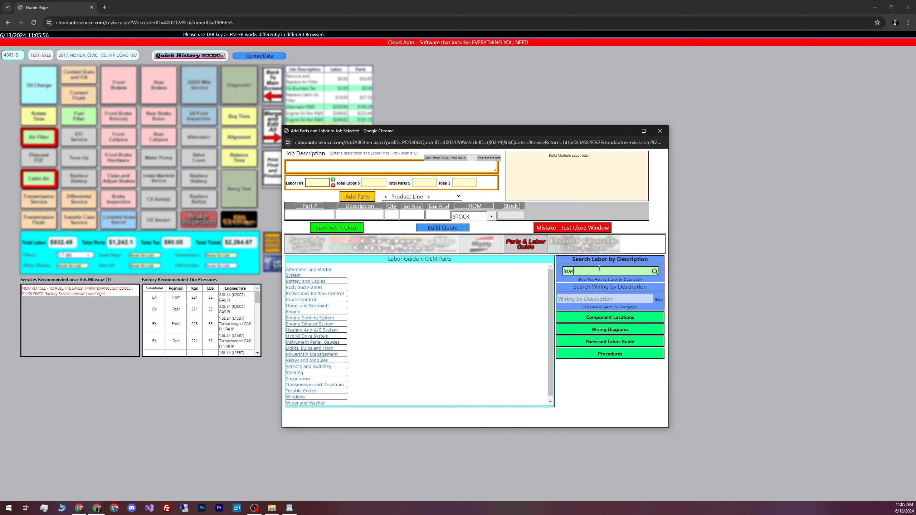
{"action": "key", "text": "BackSpace"}
{"action": "key", "text": "BackSpace"}
{"action": "type", "text": "stru"}
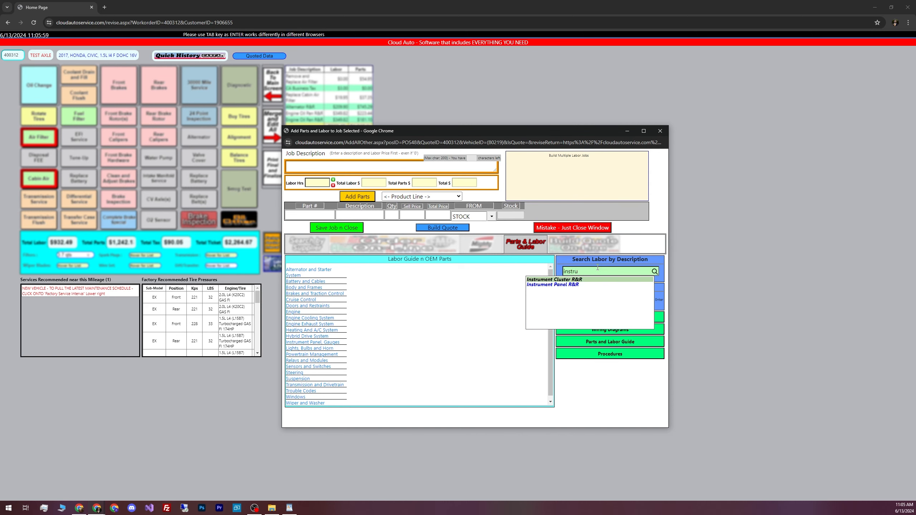
{"action": "left_click", "coordinate": [554, 285]}
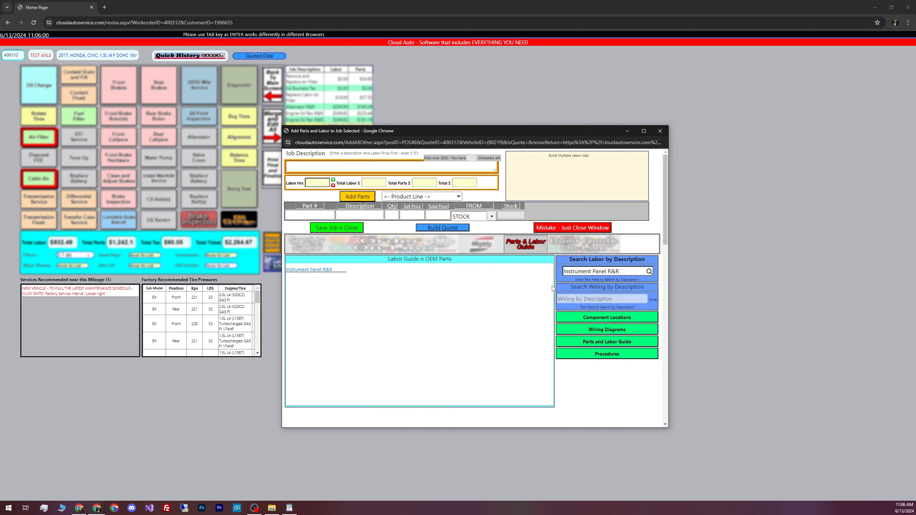
{"action": "left_click", "coordinate": [317, 269]}
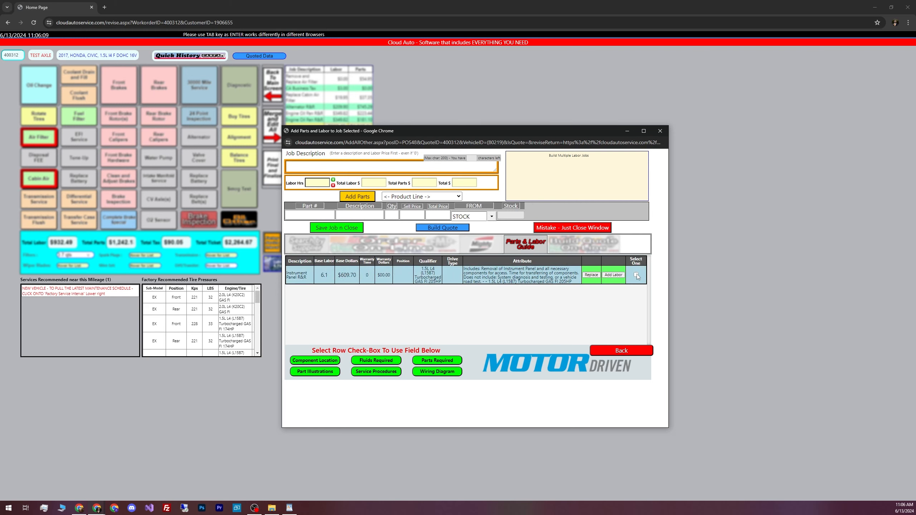
Select the Instrument Panel R&R row and look through its list of wiring diagrams
{"action": "left_click", "coordinate": [439, 372]}
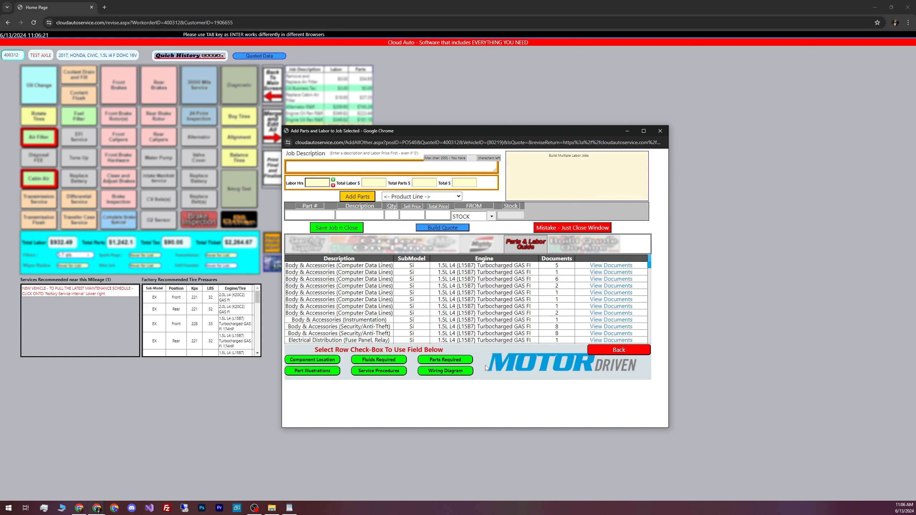
{"action": "scroll", "coordinate": [451, 289], "scroll_direction": "down", "scroll_amount": 10}
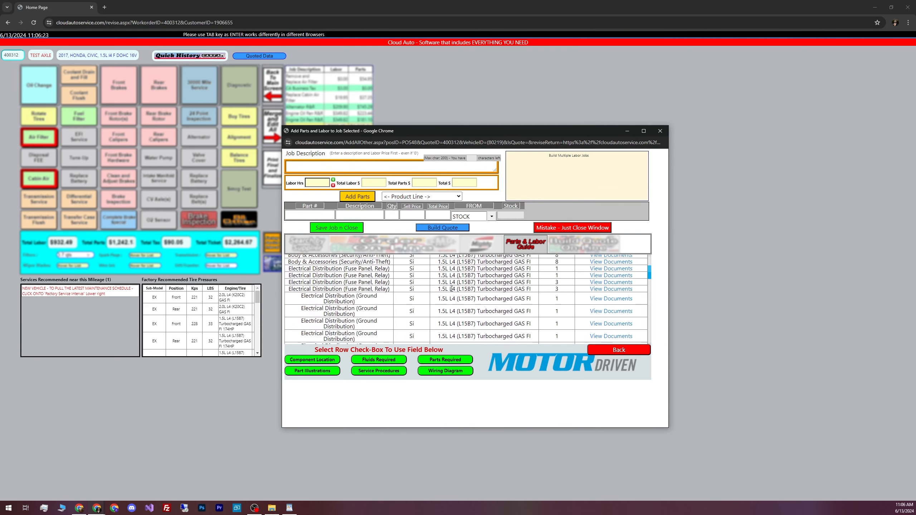
{"action": "scroll", "coordinate": [447, 290], "scroll_direction": "up", "scroll_amount": 10}
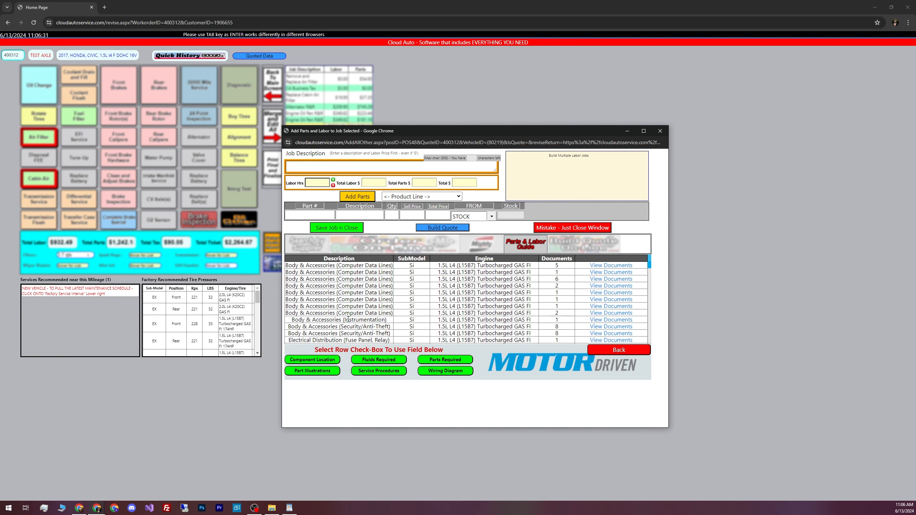
View the wiring diagram for the Driver's Junction from the Si submodel's Body & Accessories (Instrumentation) documents
{"action": "left_click_drag", "start_coordinate": [348, 319], "coordinate": [393, 324]}
{"action": "left_click", "coordinate": [408, 323]}
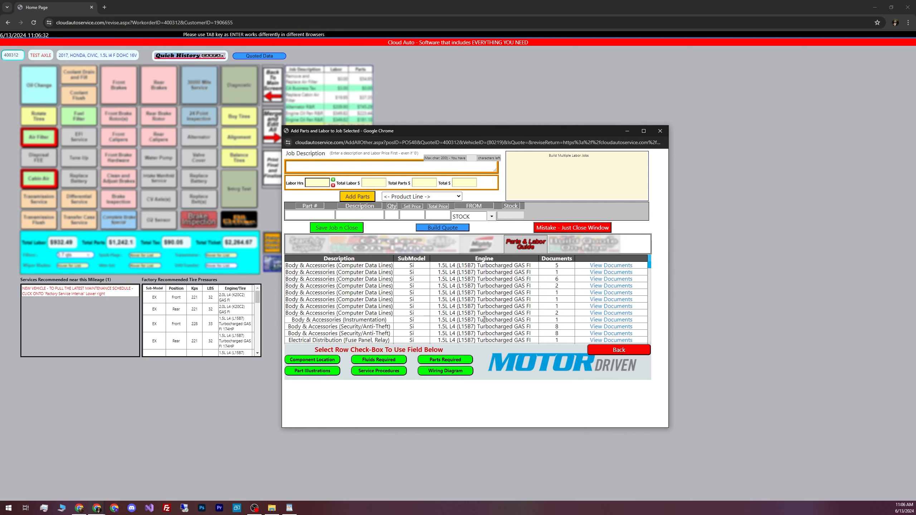
{"action": "left_click", "coordinate": [593, 321]}
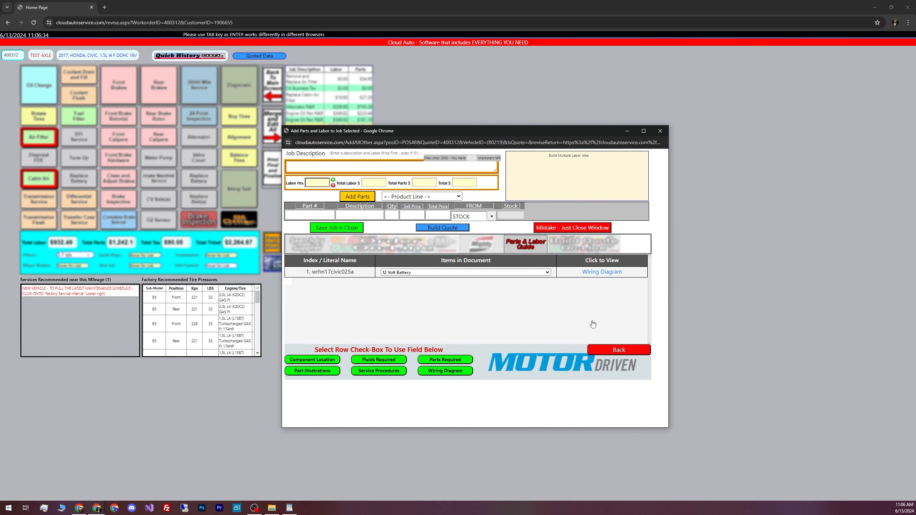
{"action": "left_click", "coordinate": [474, 272]}
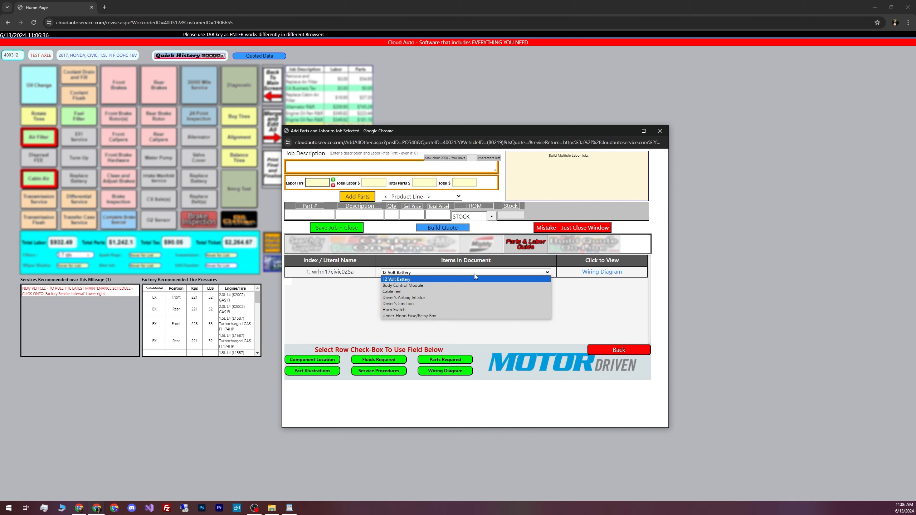
{"action": "left_click", "coordinate": [408, 304]}
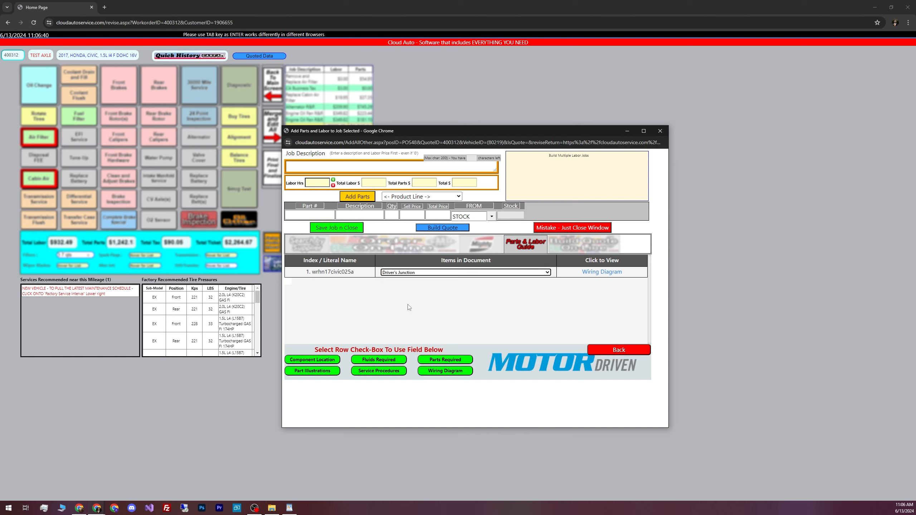
{"action": "left_click", "coordinate": [595, 272]}
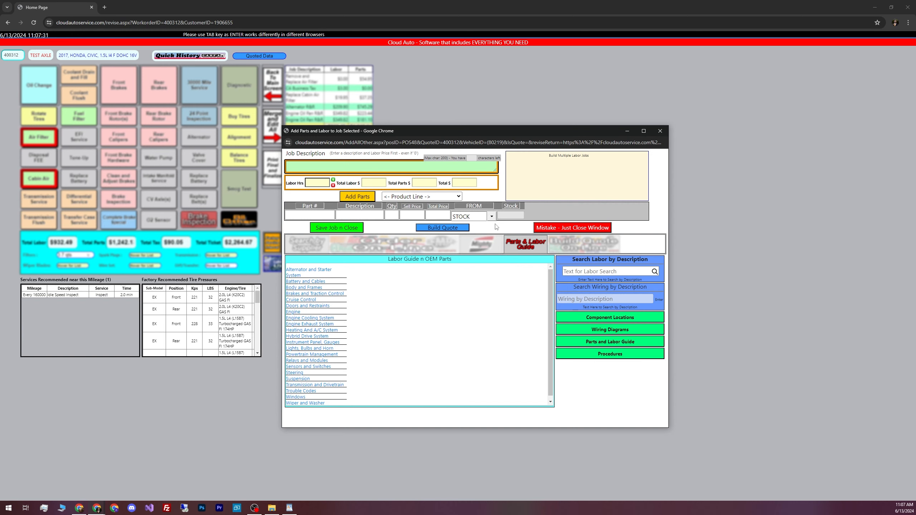
Discard the open job entry and return from the work order to the main list of open work orders
{"action": "left_click", "coordinate": [552, 227]}
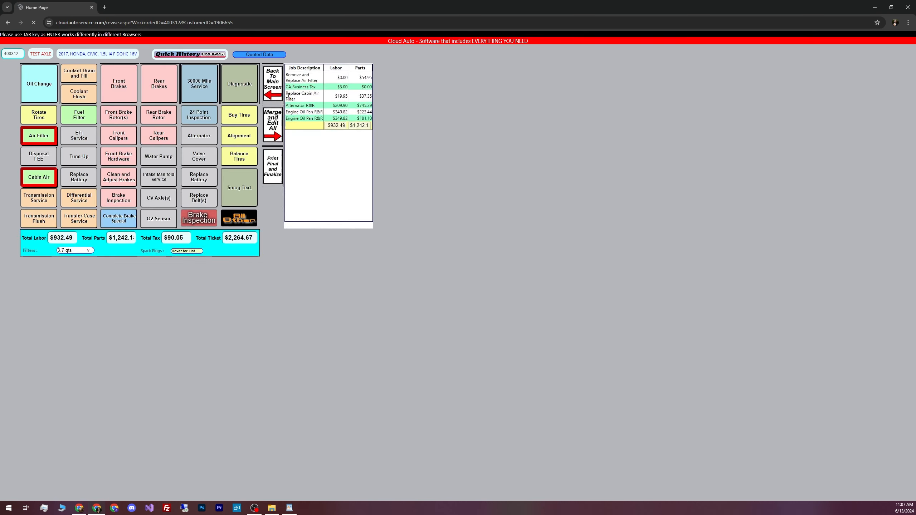
{"action": "left_click", "coordinate": [273, 90]}
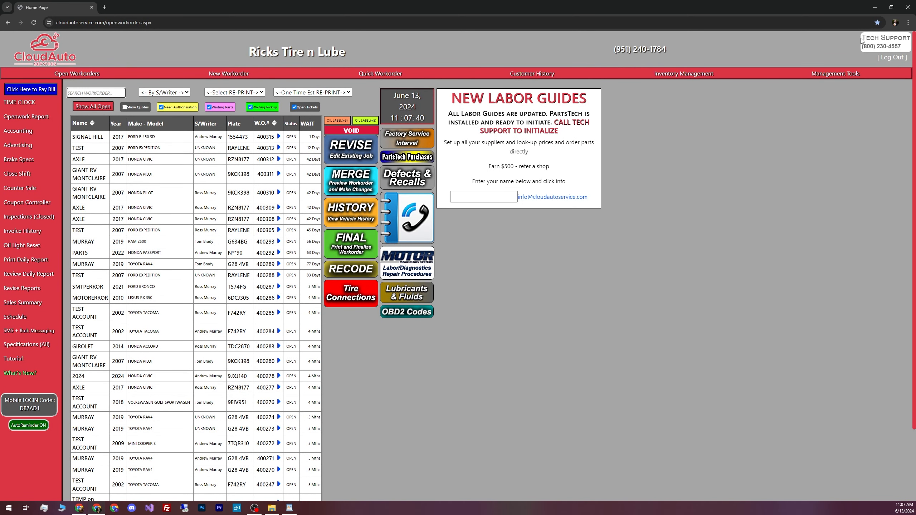
Highlight the tech support phone number and the contact e-mail address in the labor guides notice
{"action": "left_click_drag", "start_coordinate": [862, 38], "coordinate": [906, 49]}
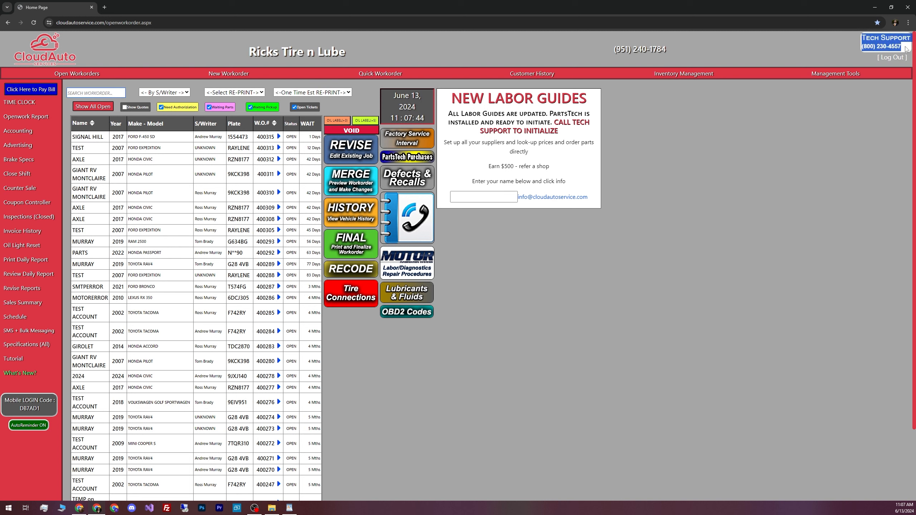
{"action": "left_click", "coordinate": [906, 49]}
{"action": "left_click_drag", "start_coordinate": [594, 198], "coordinate": [522, 206]}
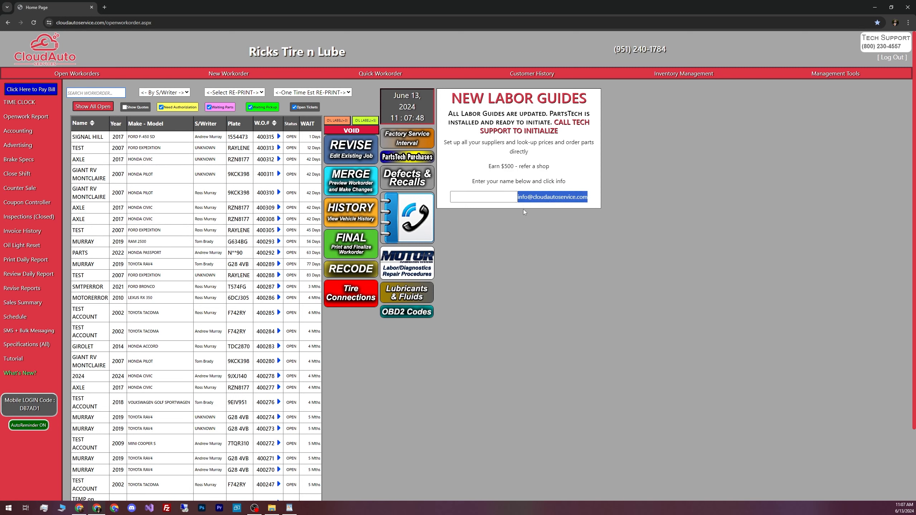